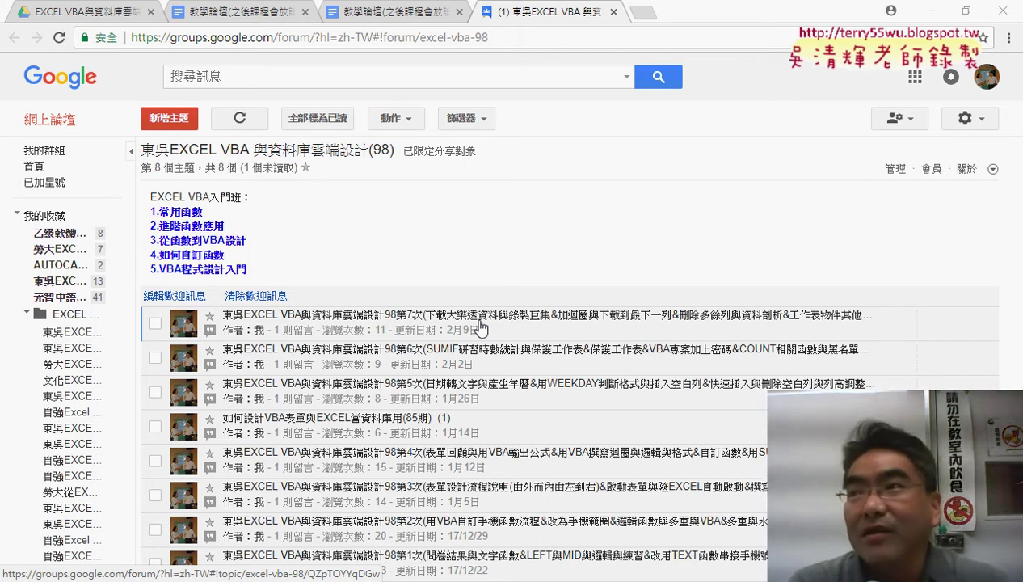
- Open the 98第7次 lesson 7 topic from the Google Groups forum list
click(481, 327)
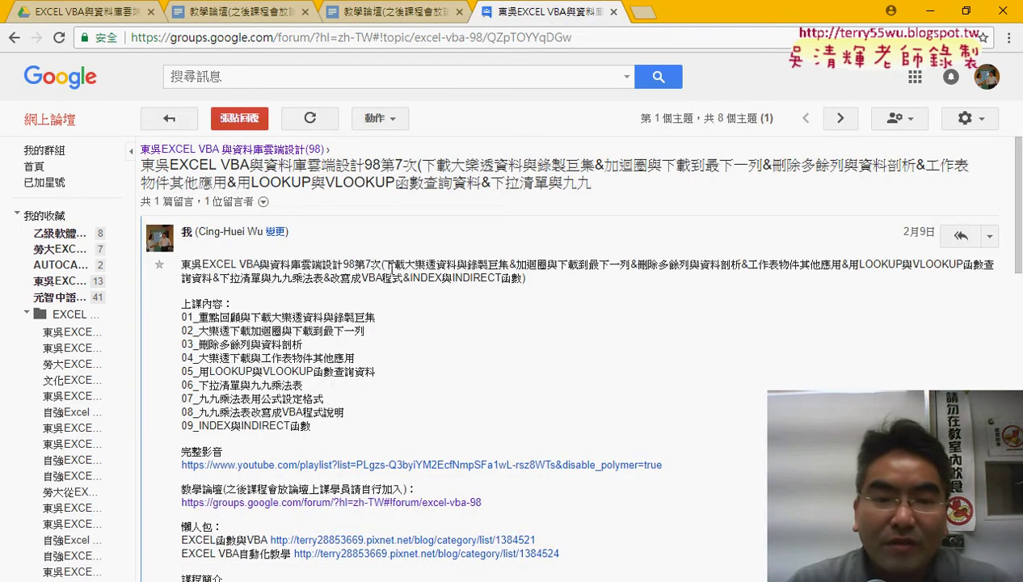
- Highlight the phrase 下載大樂透資料 in the first line of the lesson 7 post
drag(390, 267, 461, 261)
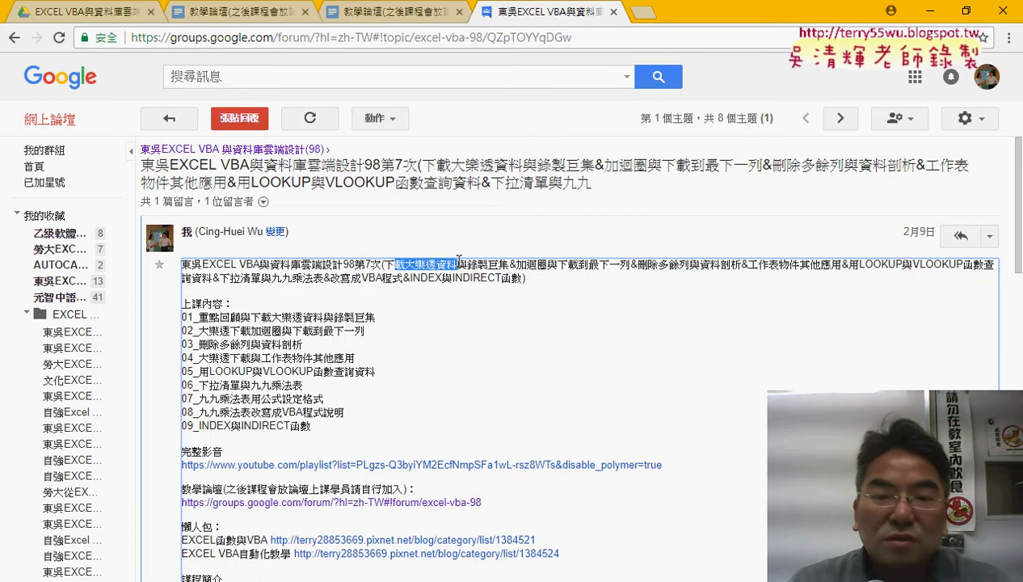
click(385, 264)
drag(384, 264, 457, 265)
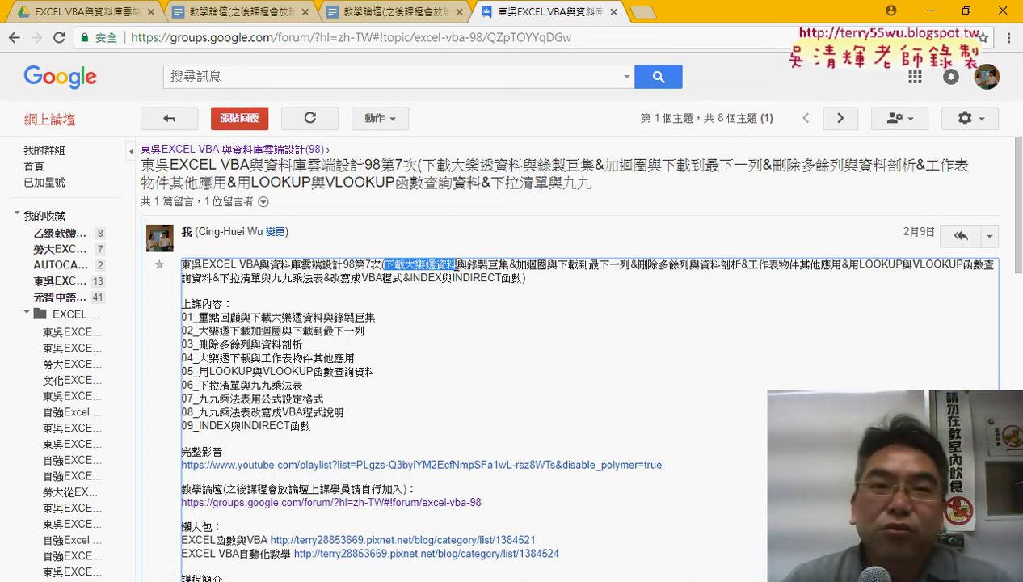
- In Google Drive, open _雲端白板畫面 > 04_數學函數 > the 大樂特歷史資料下載 document
click(130, 13)
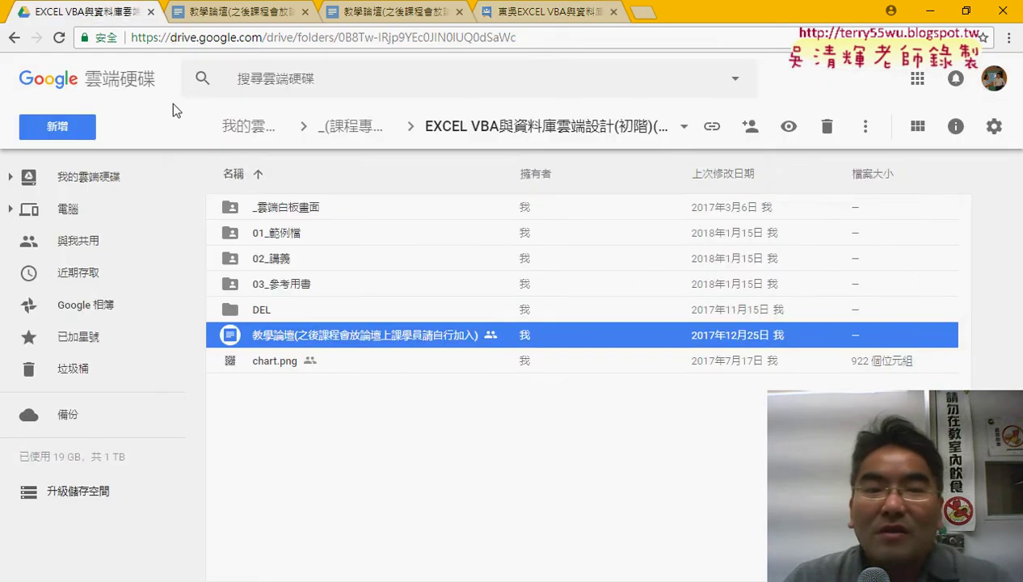
double_click(291, 210)
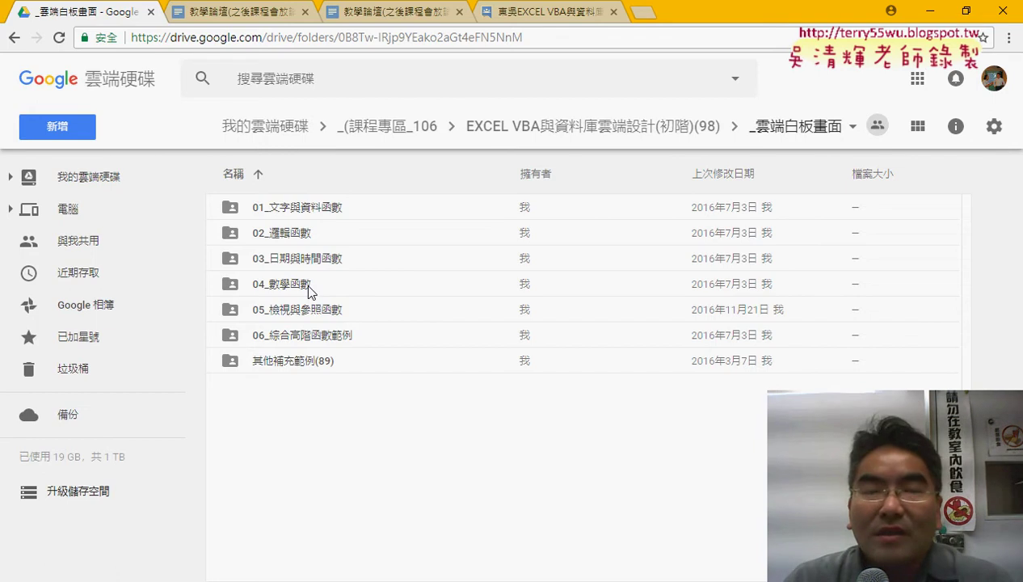
double_click(307, 285)
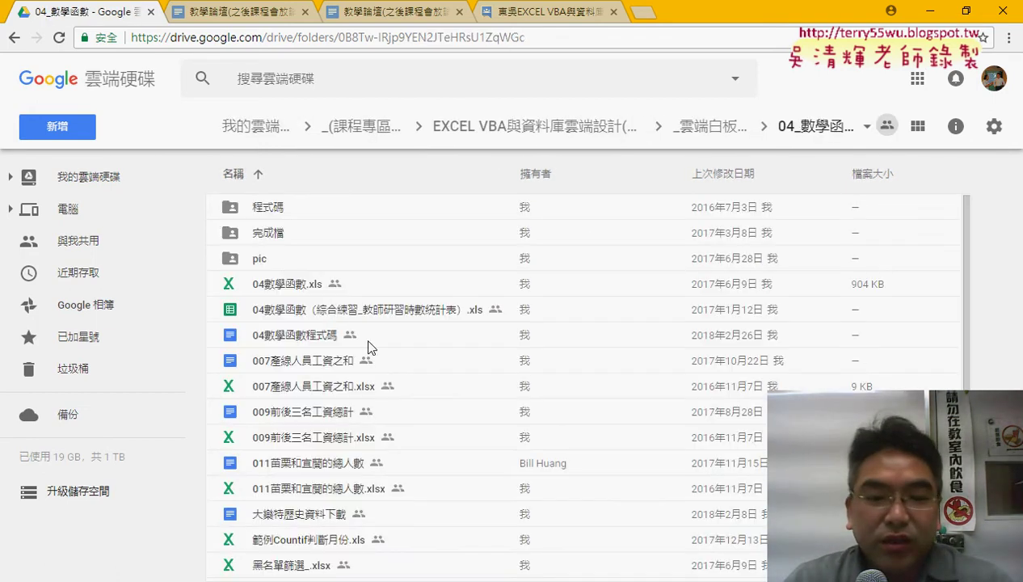
scroll(381, 367, down, 3)
click(318, 404)
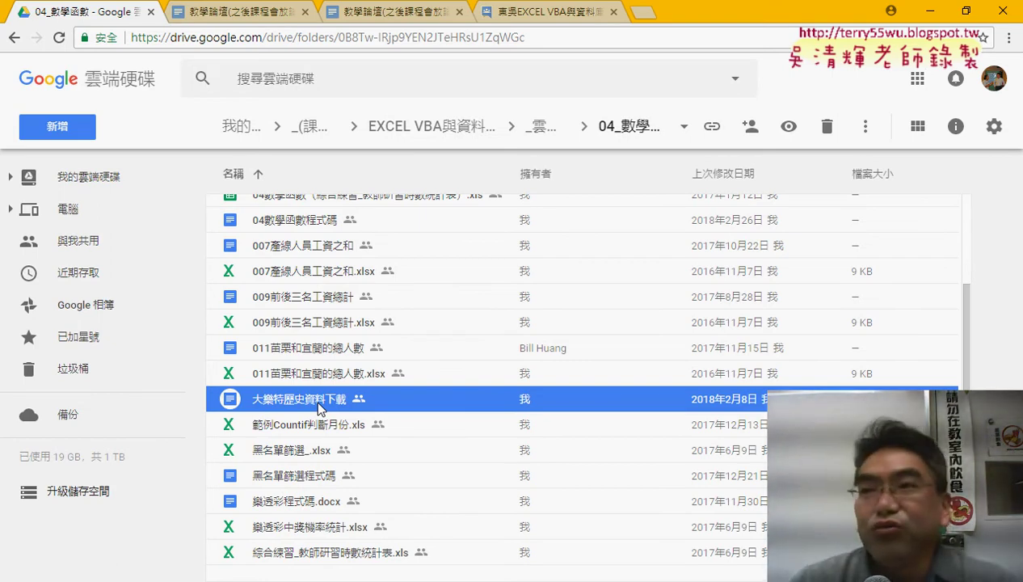
double_click(318, 403)
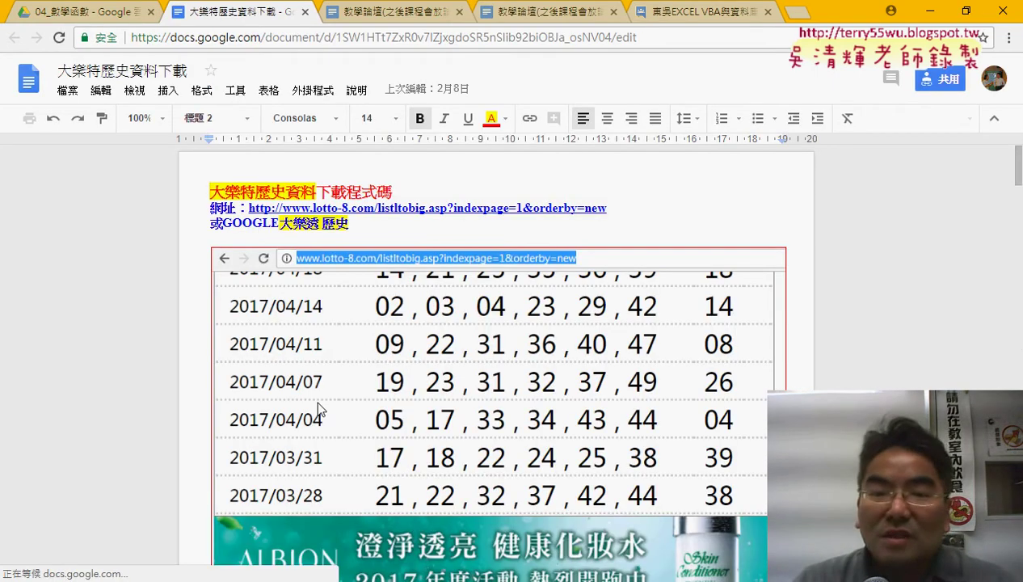
- Scroll down past the VBA code and screenshots to the 將下載的資料分為50頁 heading
scroll(317, 403, down, 2)
scroll(317, 403, down, 5)
scroll(317, 403, down, 2)
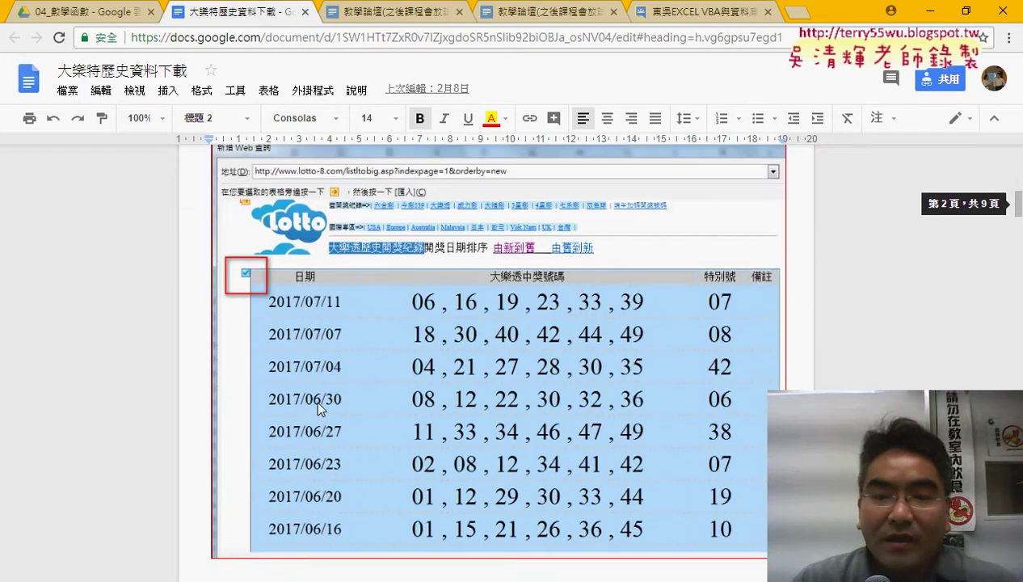
scroll(318, 408, down, 3)
scroll(318, 408, down, 5)
scroll(317, 408, down, 1)
scroll(318, 408, down, 1)
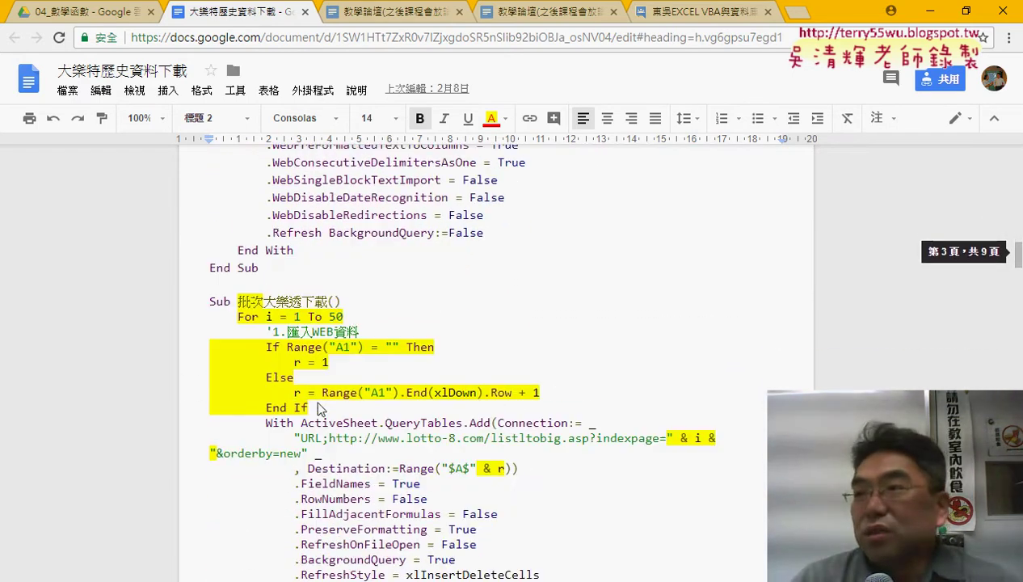
scroll(318, 408, down, 2)
scroll(317, 408, down, 2)
scroll(318, 408, down, 5)
scroll(318, 408, down, 3)
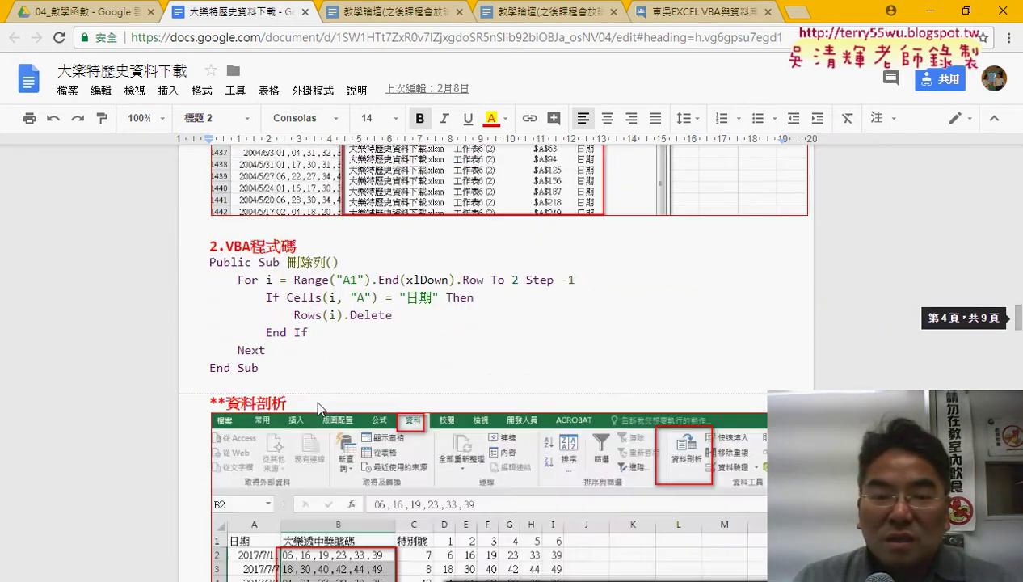
scroll(317, 408, down, 7)
scroll(318, 408, down, 2)
scroll(318, 408, down, 3)
scroll(319, 407, up, 4)
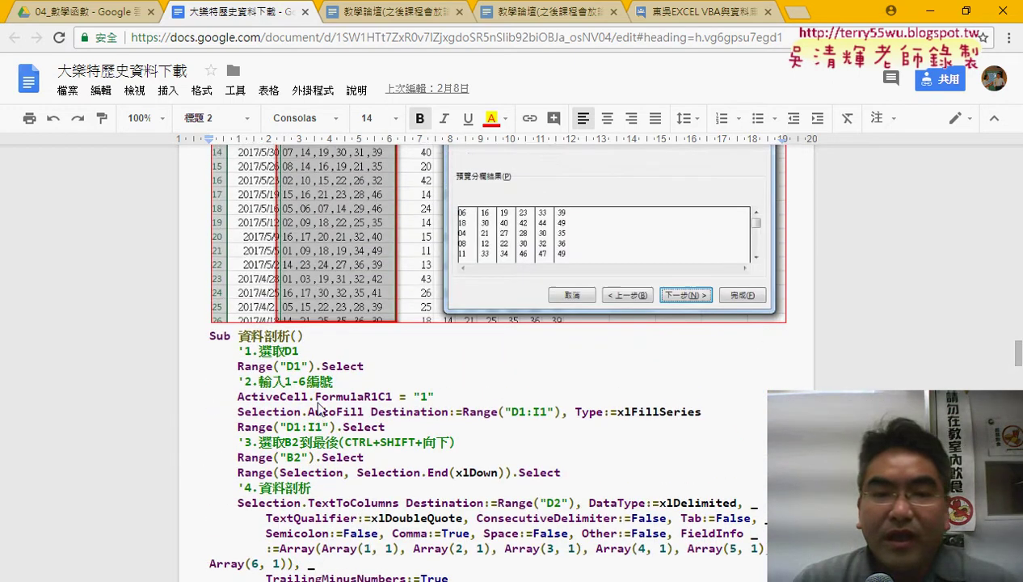
scroll(318, 407, up, 1)
scroll(319, 406, up, 3)
scroll(318, 408, up, 1)
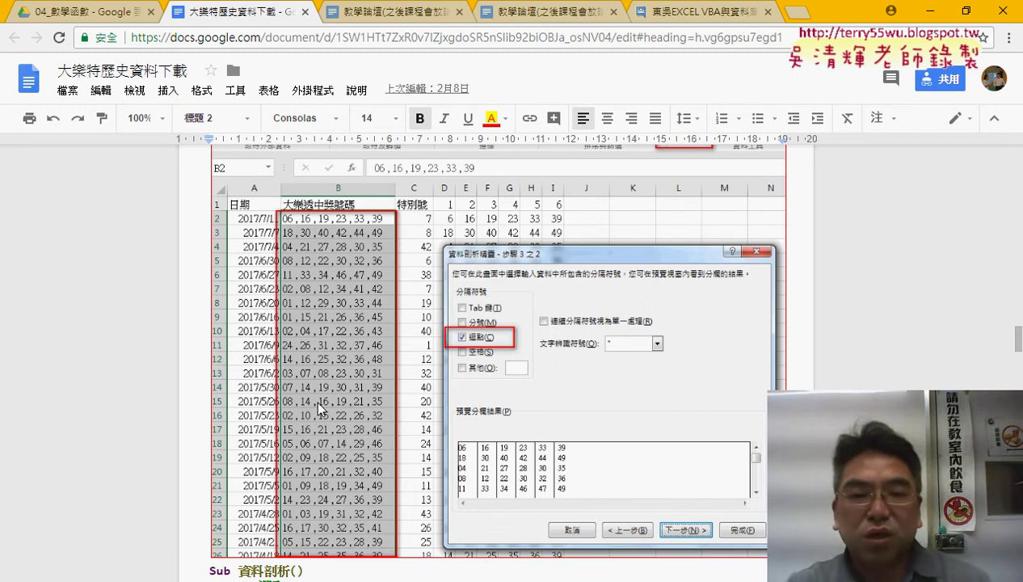
scroll(319, 407, down, 3)
scroll(318, 408, down, 2)
scroll(319, 407, down, 2)
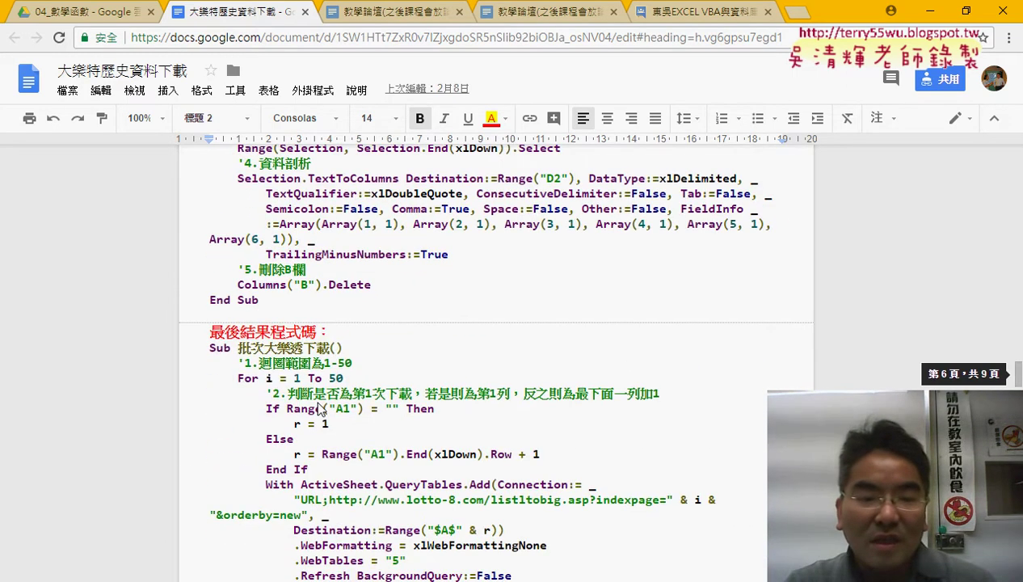
scroll(318, 407, down, 2)
scroll(319, 407, down, 2)
scroll(319, 407, down, 1)
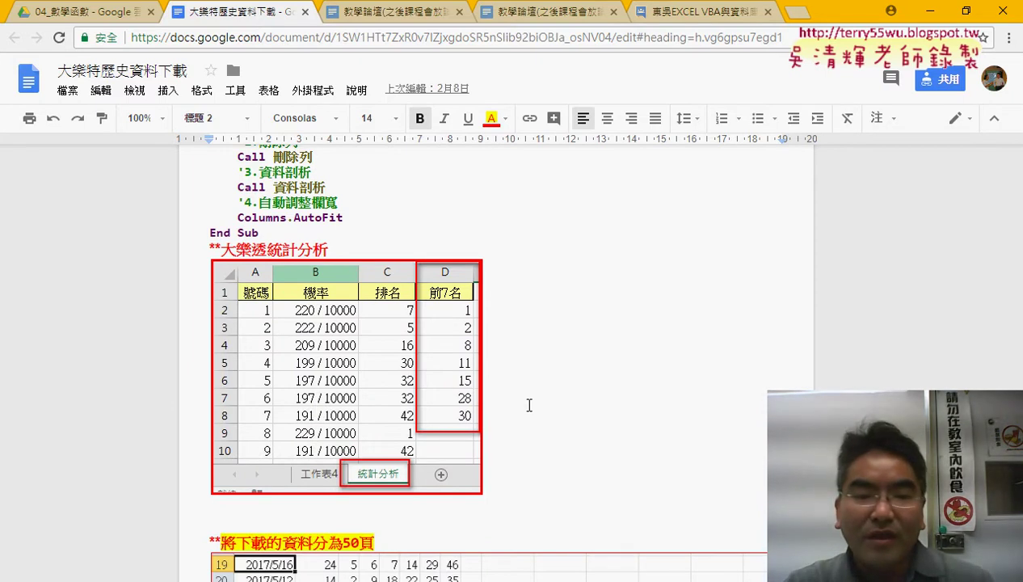
scroll(529, 405, down, 1)
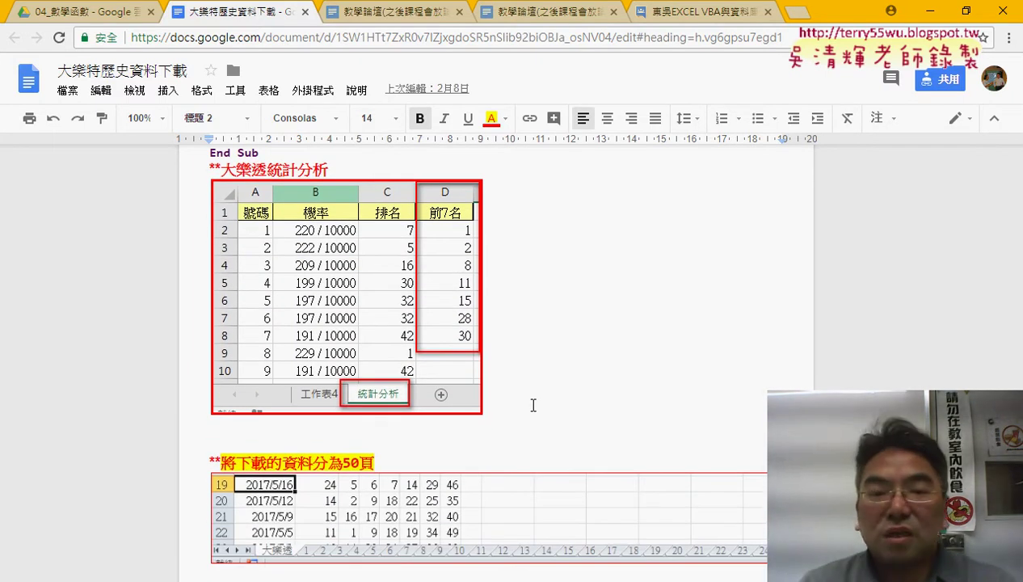
scroll(534, 405, down, 3)
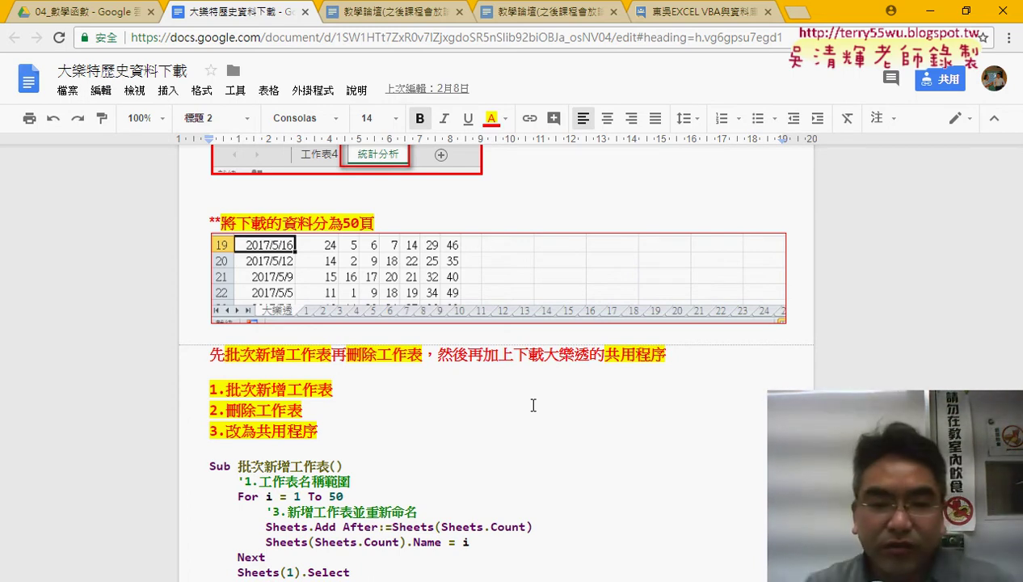
- Scroll past the shared-procedure CALL examples to the 如何增加進度狀態列 section
scroll(533, 405, down, 2)
scroll(534, 405, down, 3)
scroll(533, 405, down, 3)
scroll(532, 404, down, 3)
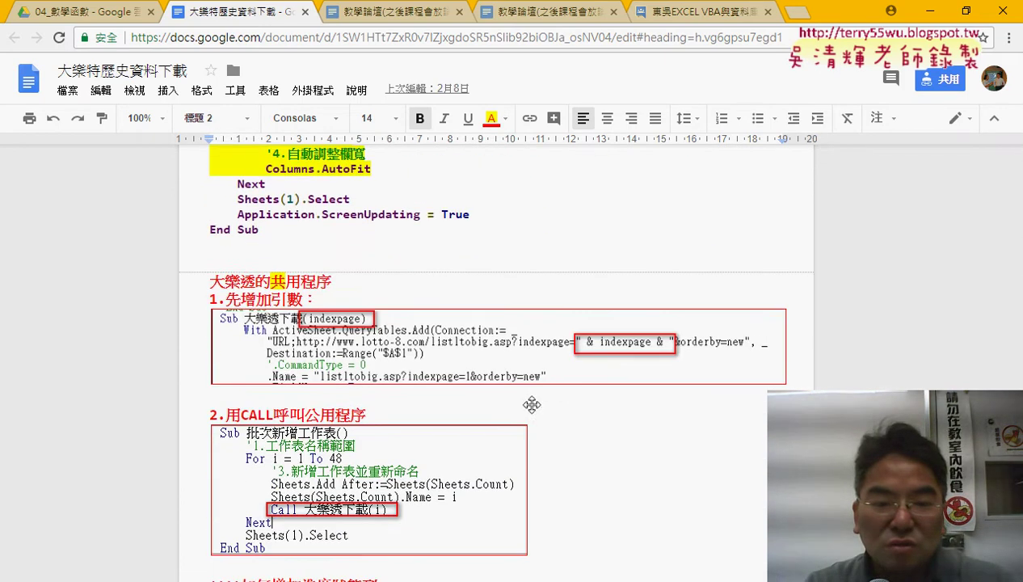
scroll(532, 404, down, 3)
scroll(532, 404, down, 2)
scroll(532, 404, down, 1)
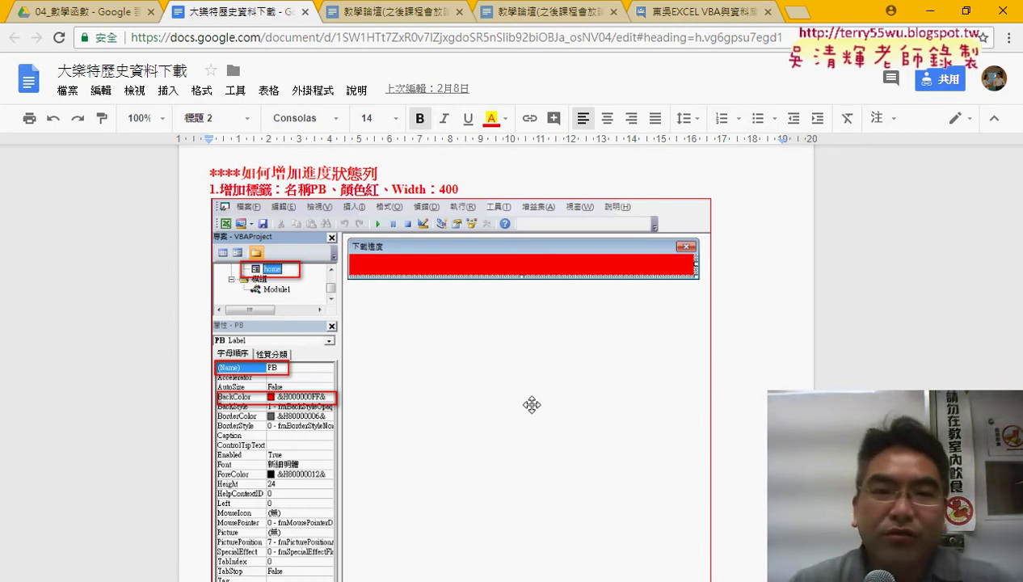
- Close the Docs tab and show the 綜合練習2 sheet in the Excel workbook
click(305, 12)
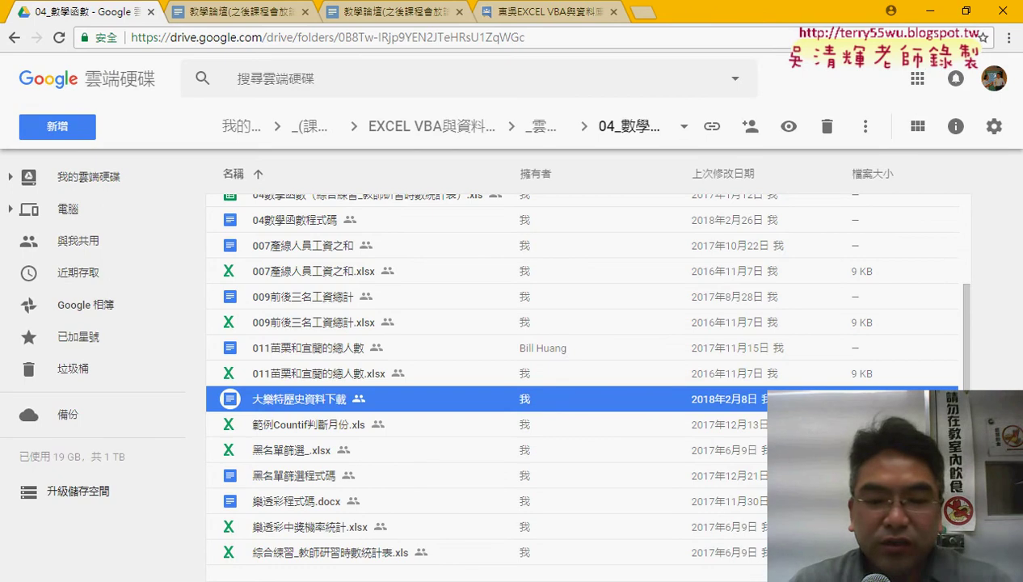
click(291, 501)
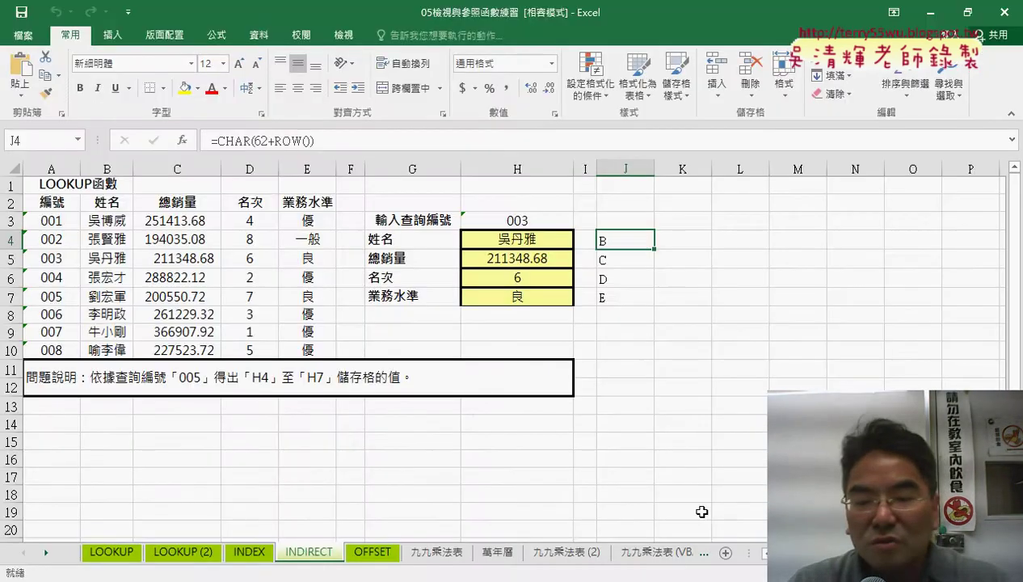
drag(749, 553, 808, 553)
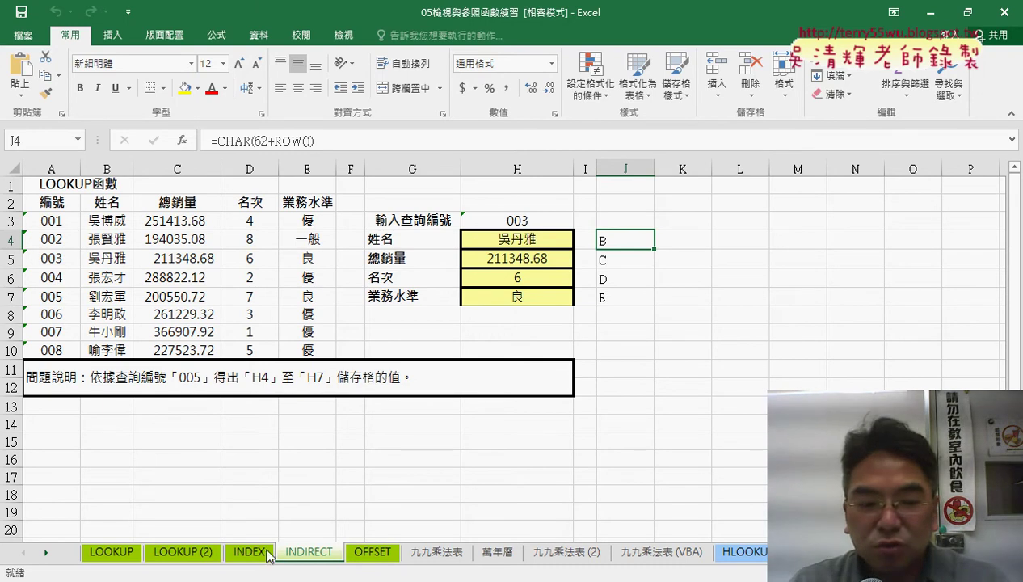
click(46, 553)
click(45, 552)
click(46, 553)
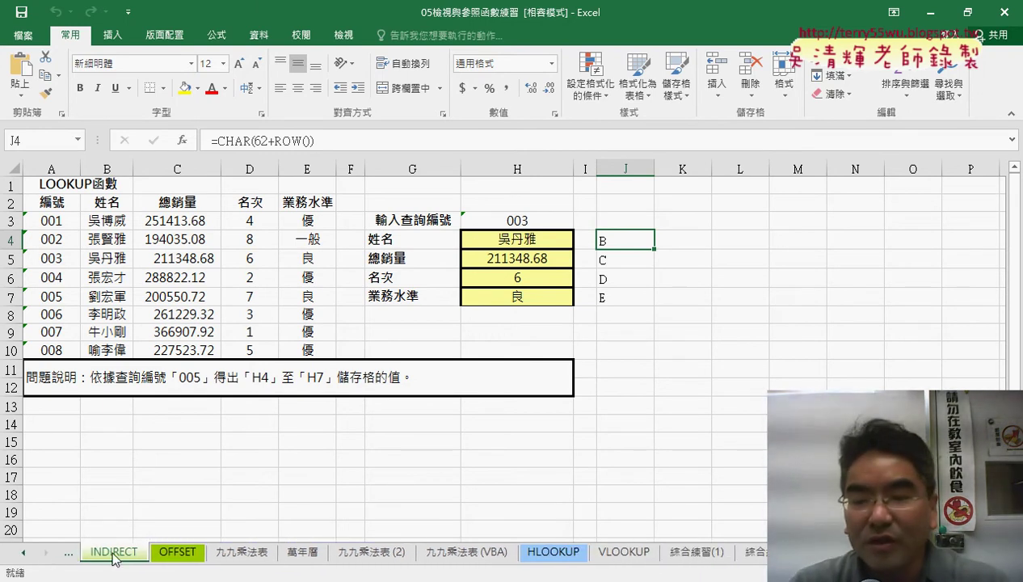
click(761, 550)
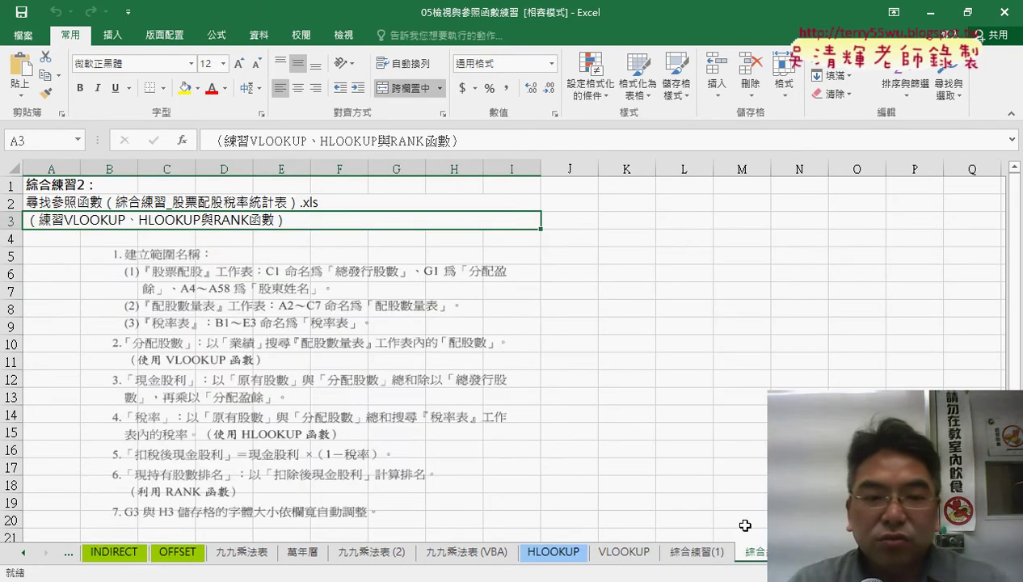
- Enlarge the instructions picture so it spans columns A through L
drag(347, 380, 340, 365)
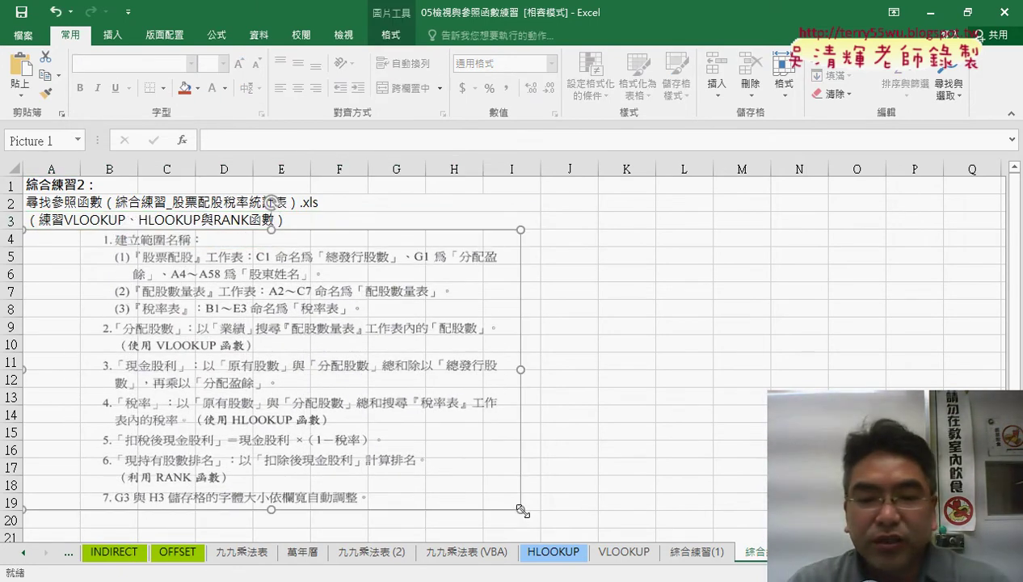
mouse_move(521, 509)
mouse_down()
mouse_move(558, 507)
mouse_move(673, 454)
mouse_up()
scroll(686, 446, up, 1)
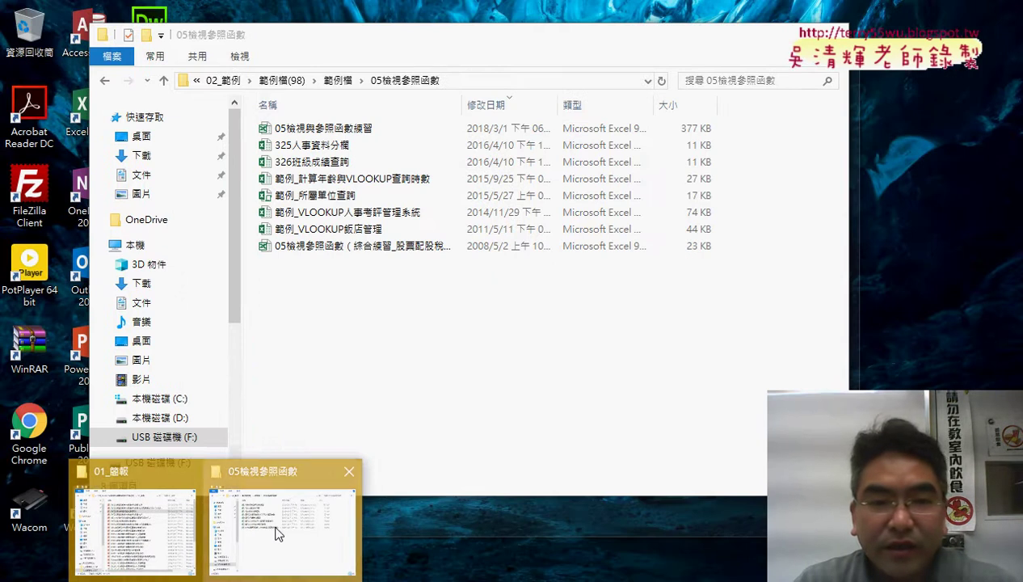
- Widen the Name column and open the 05檢視參照函數(綜合練習_股票配股稅率統計表) workbook
click(277, 534)
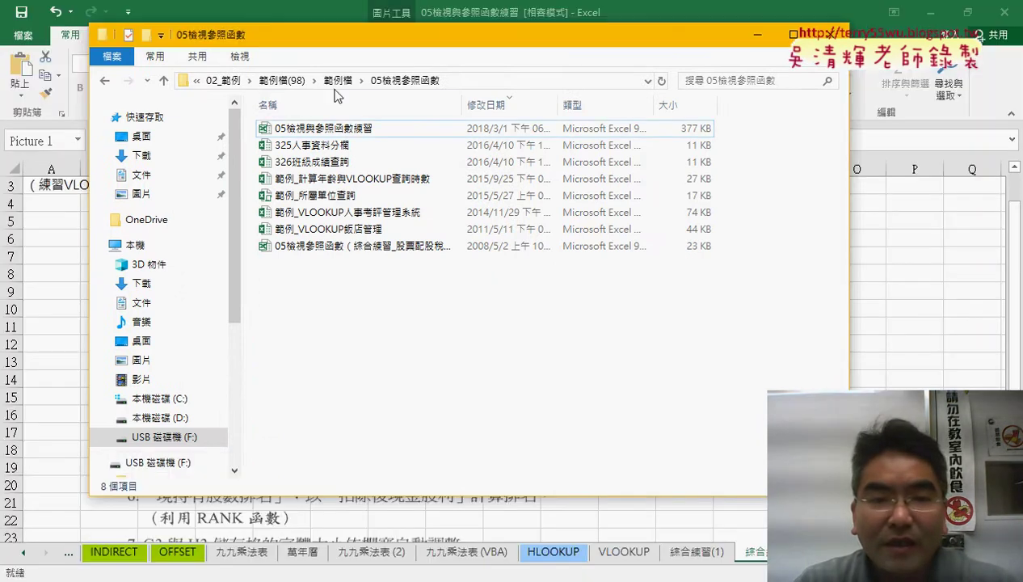
mouse_move(356, 105)
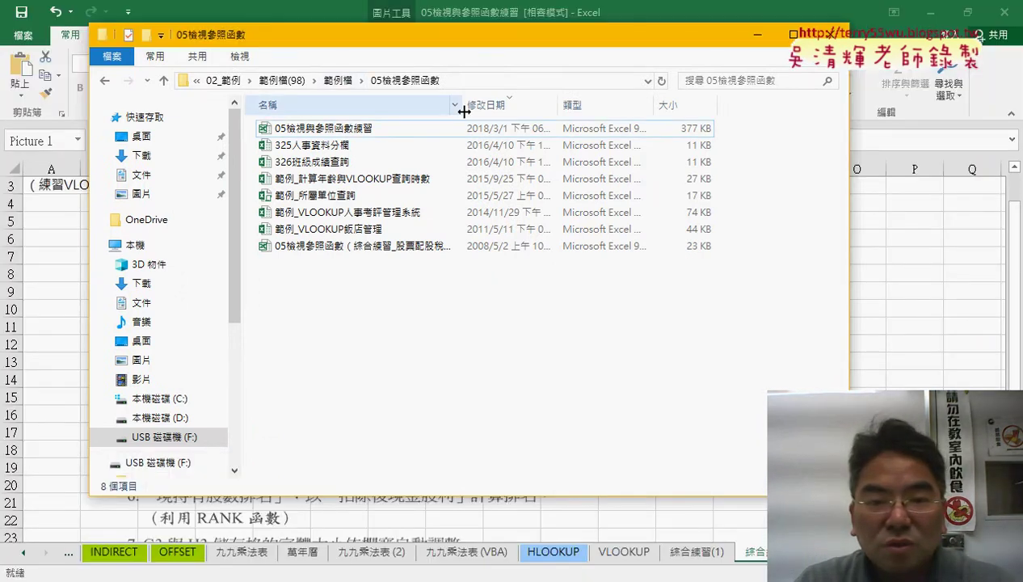
drag(465, 111, 541, 109)
click(310, 249)
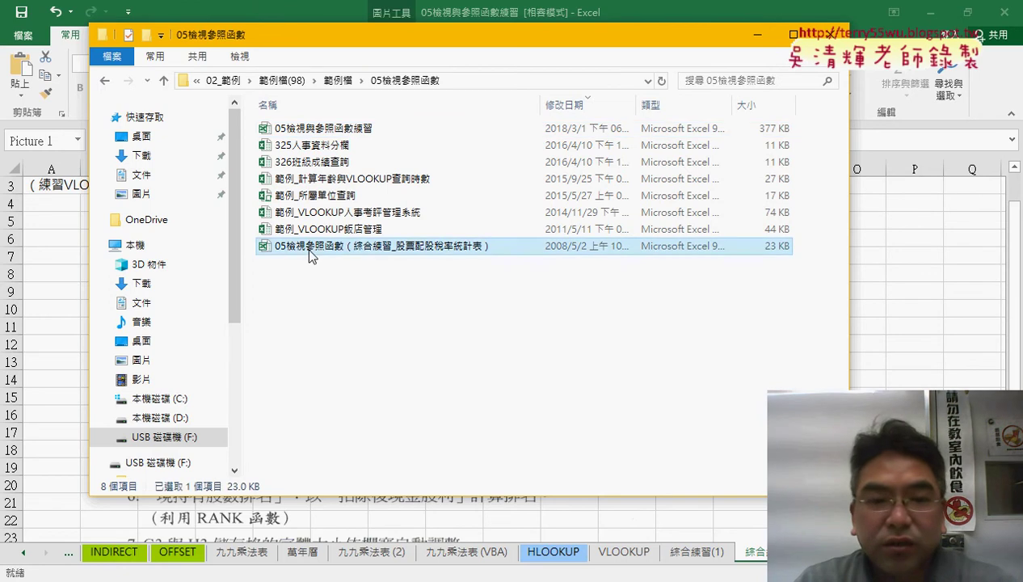
double_click(412, 254)
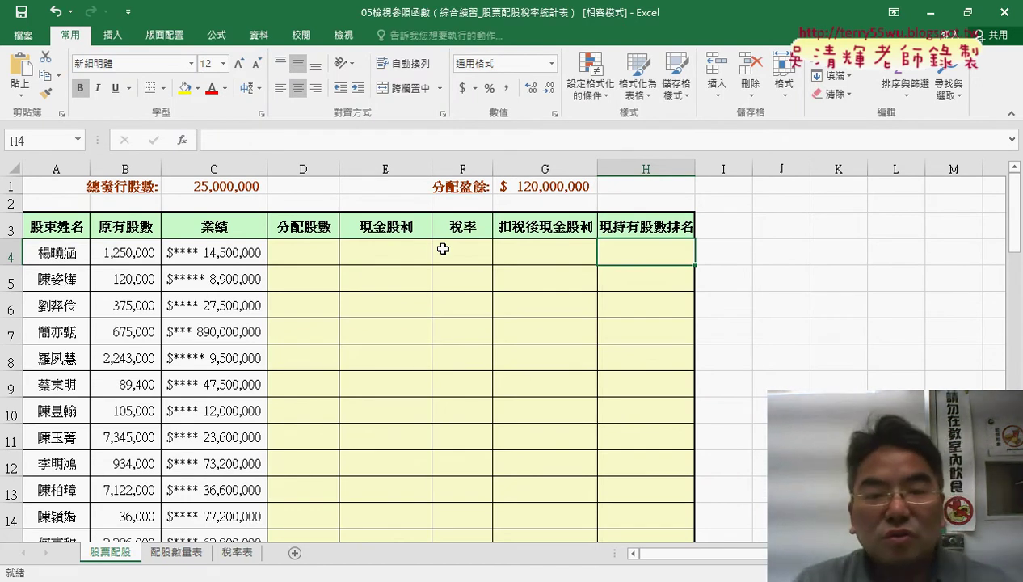
- Check the number formats of cells D4, E4 and F4
click(305, 252)
click(378, 253)
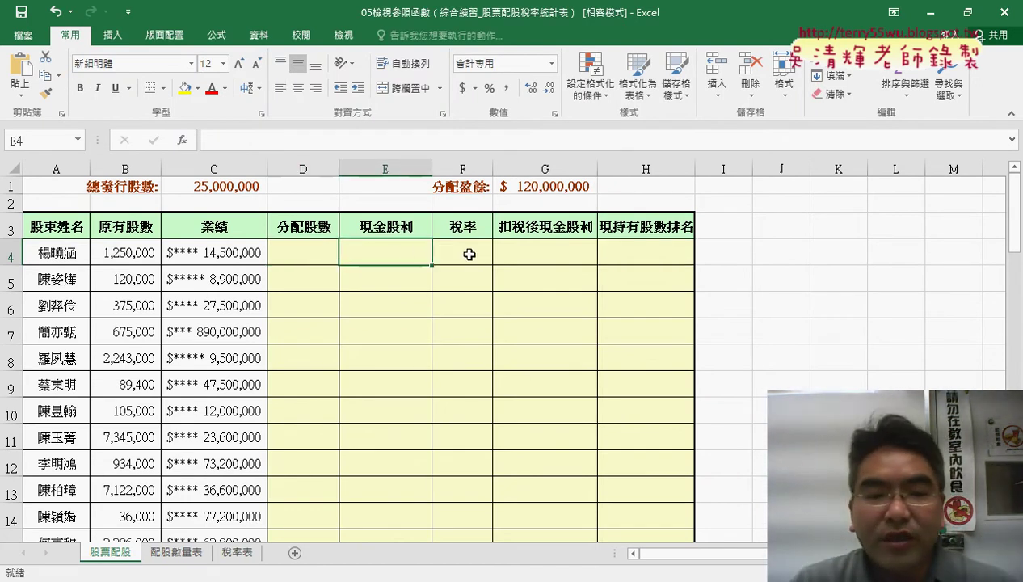
click(461, 253)
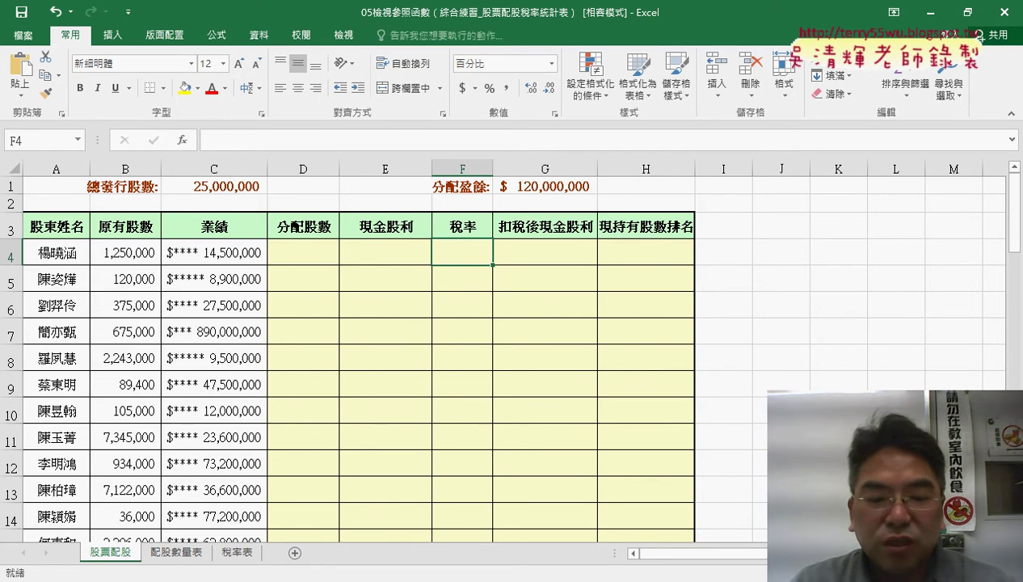
- Paste the instructions picture from the other workbook at cell J3 of 股票配股
click(372, 517)
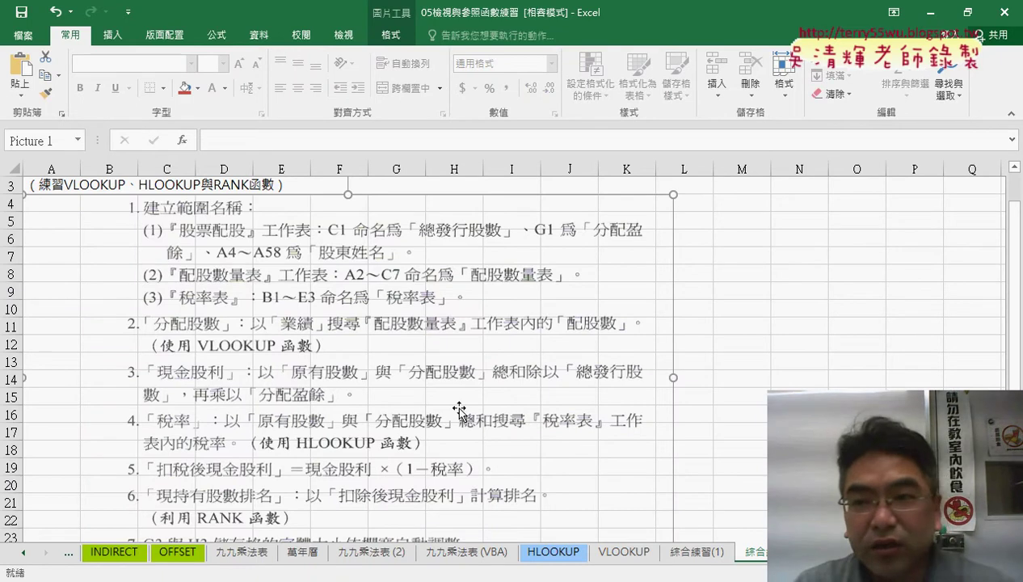
key(ctrl+Tab)
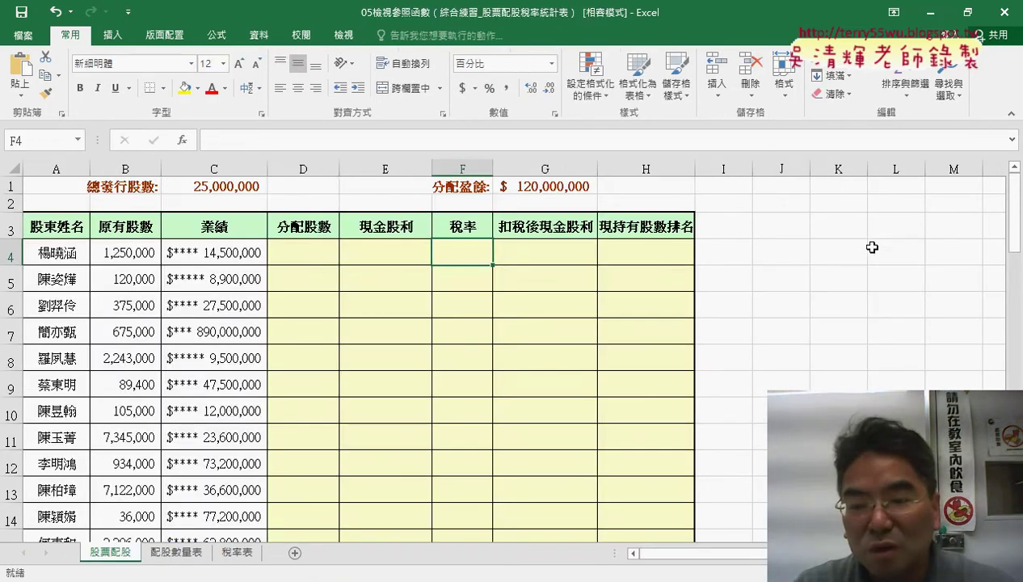
scroll(468, 229, right, 1)
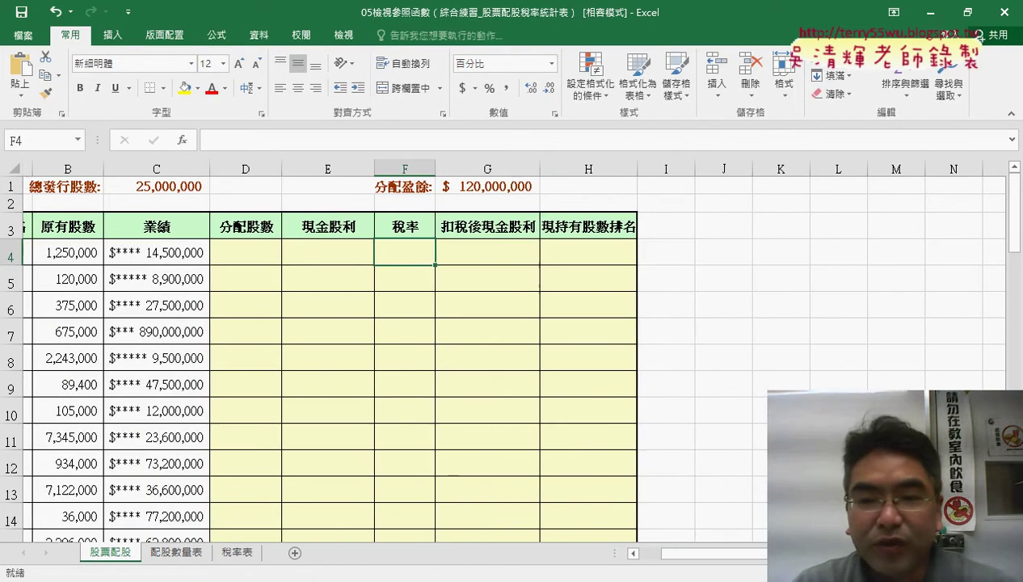
scroll(467, 229, right, 2)
scroll(468, 229, right, 1)
click(468, 229)
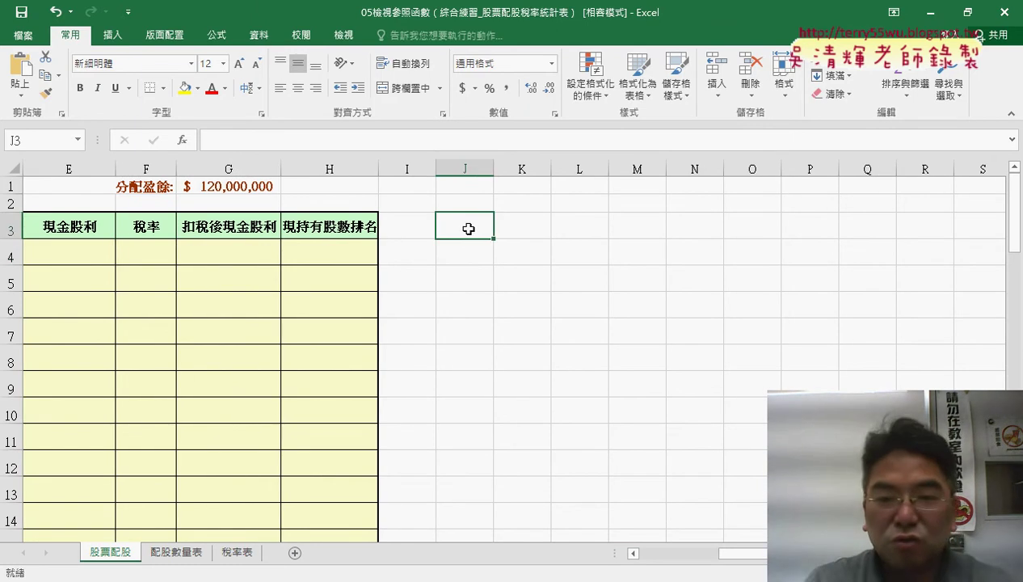
key(ctrl+v)
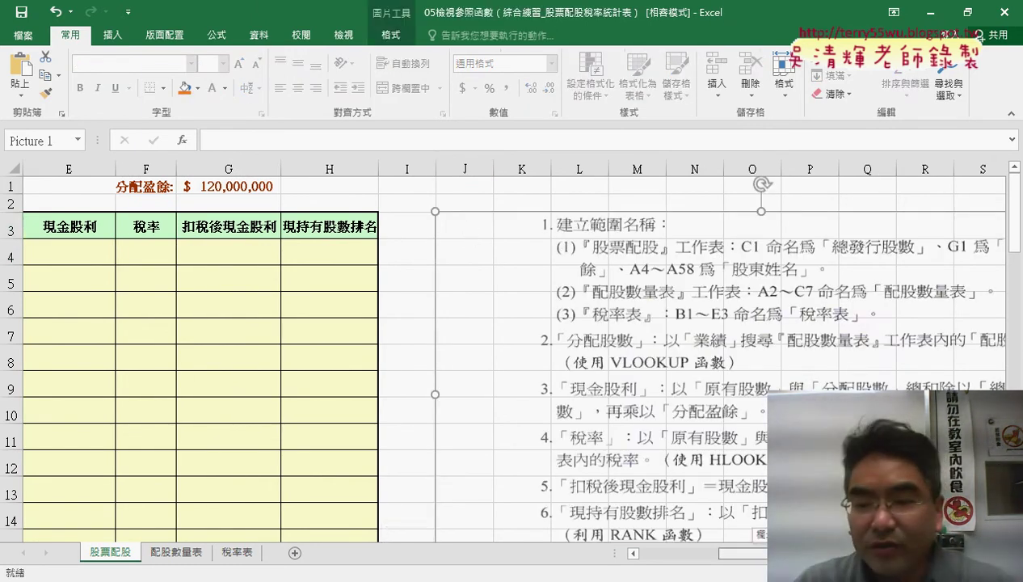
scroll(517, 355, right, 1)
scroll(518, 356, right, 1)
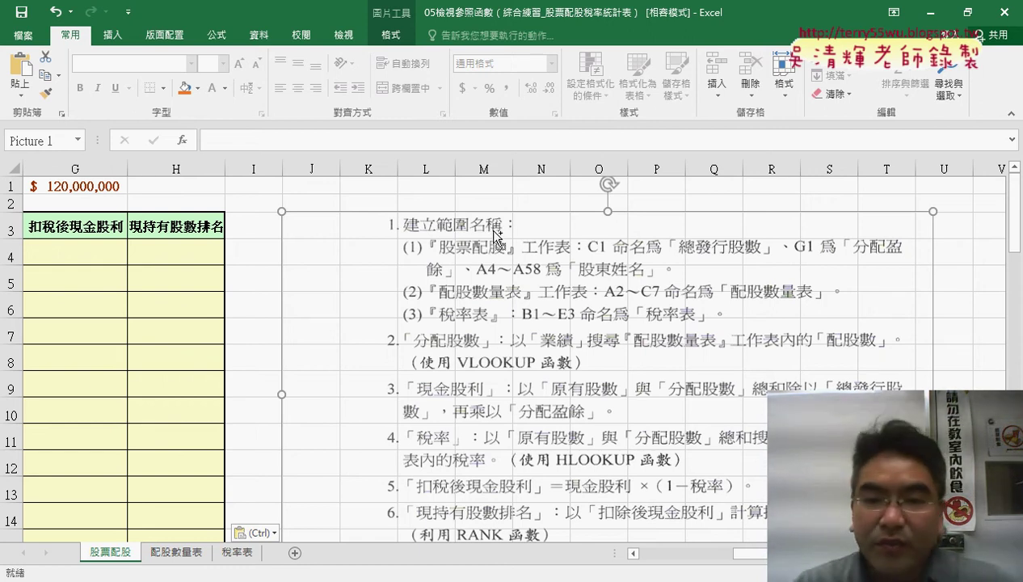
drag(451, 257, 468, 258)
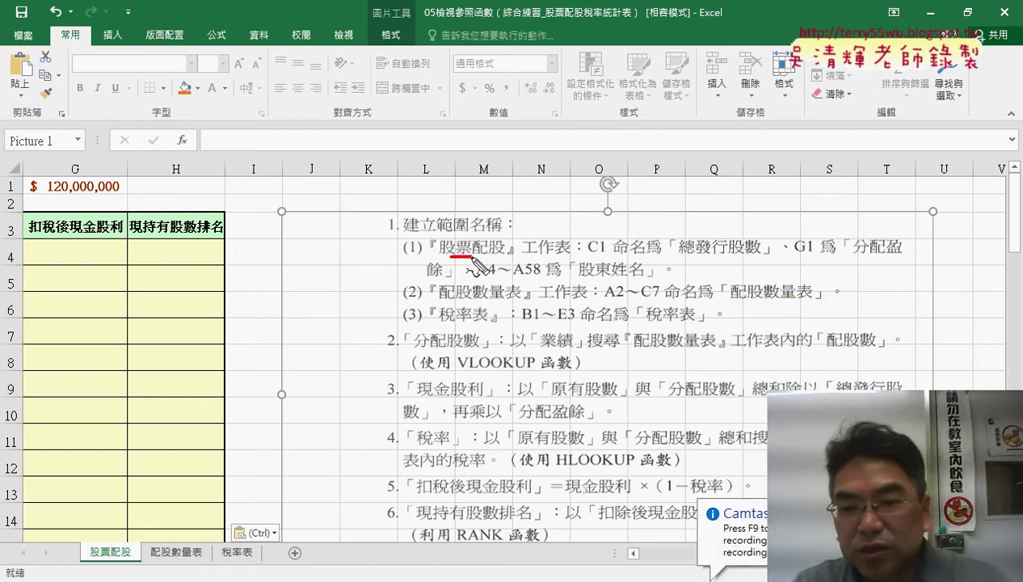
drag(591, 257, 602, 258)
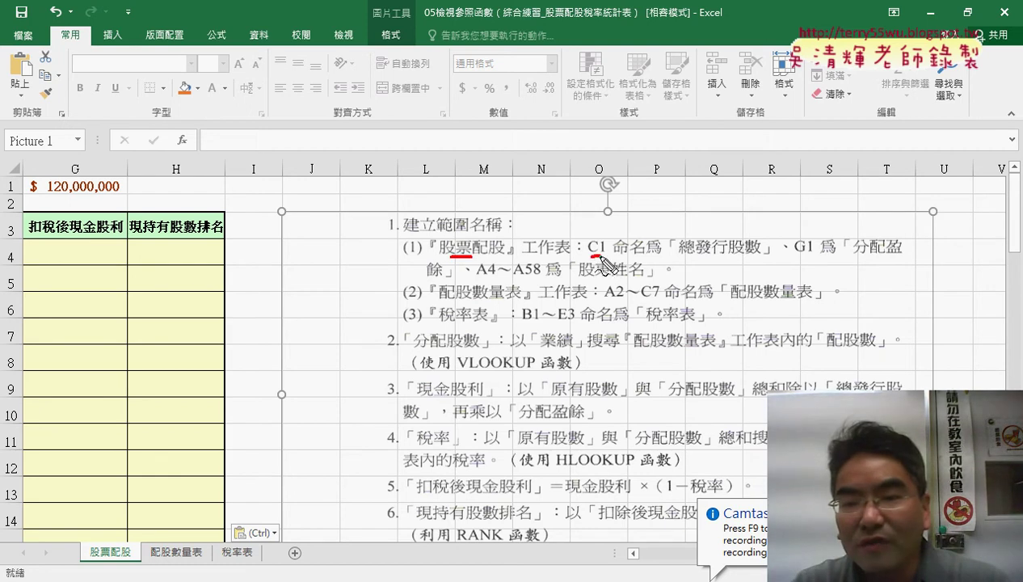
drag(679, 253, 757, 253)
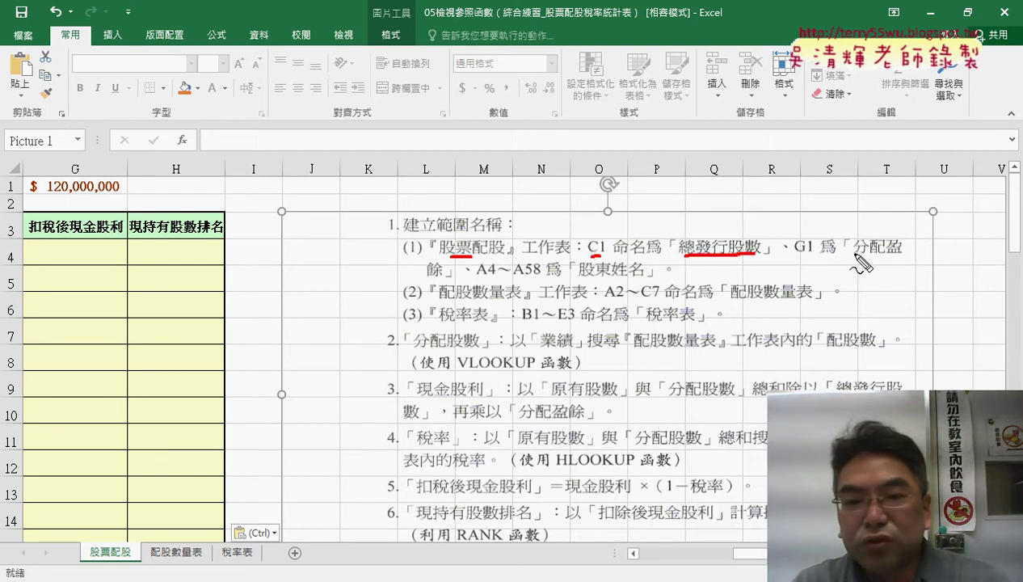
drag(855, 254, 891, 253)
drag(428, 278, 462, 279)
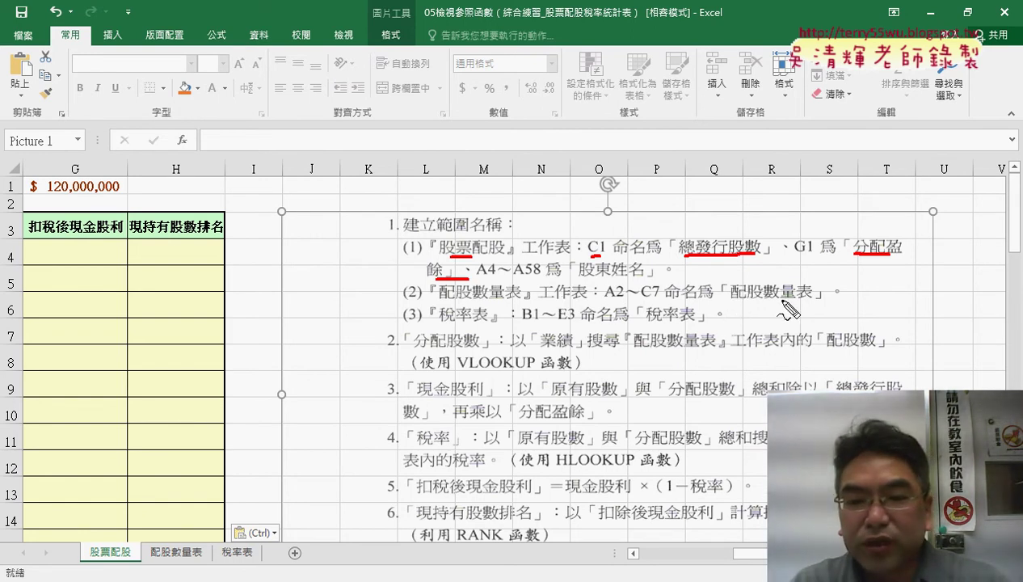
drag(359, 329, 751, 326)
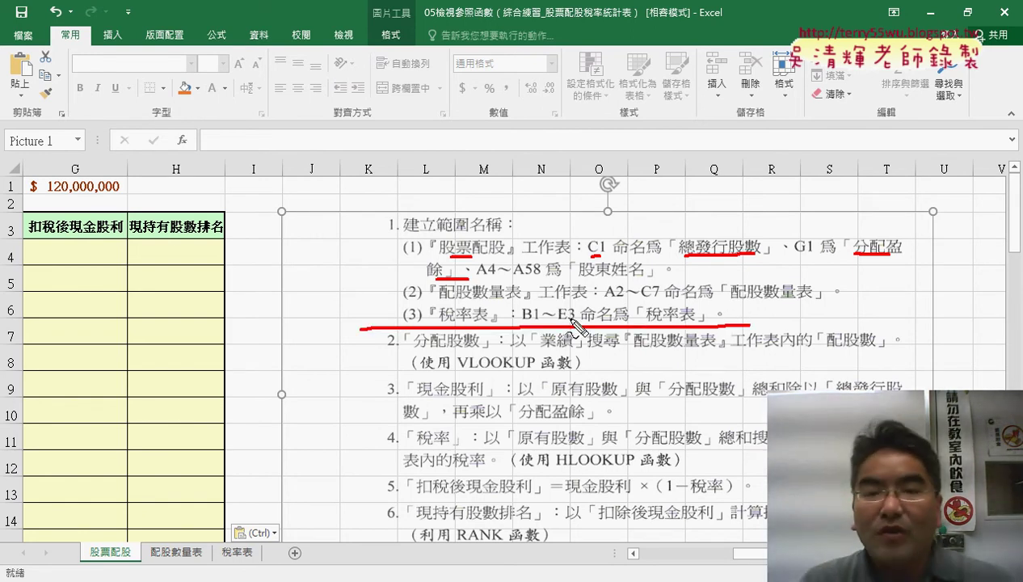
key(Escape)
scroll(628, 537, left, 3)
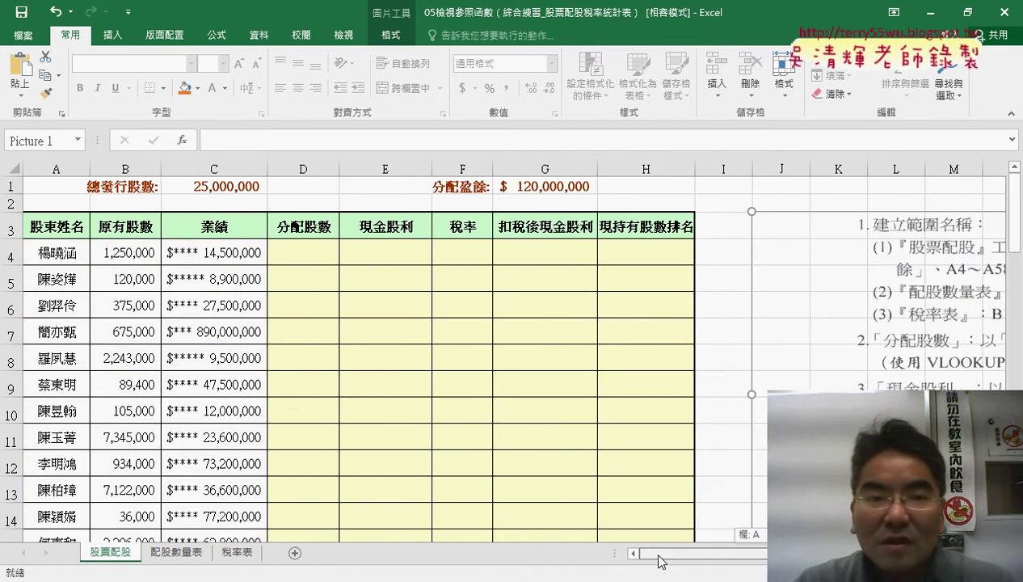
- Delete all eight defined names in Name Manager, leaving cell C1 (25,000,000) selected
click(216, 36)
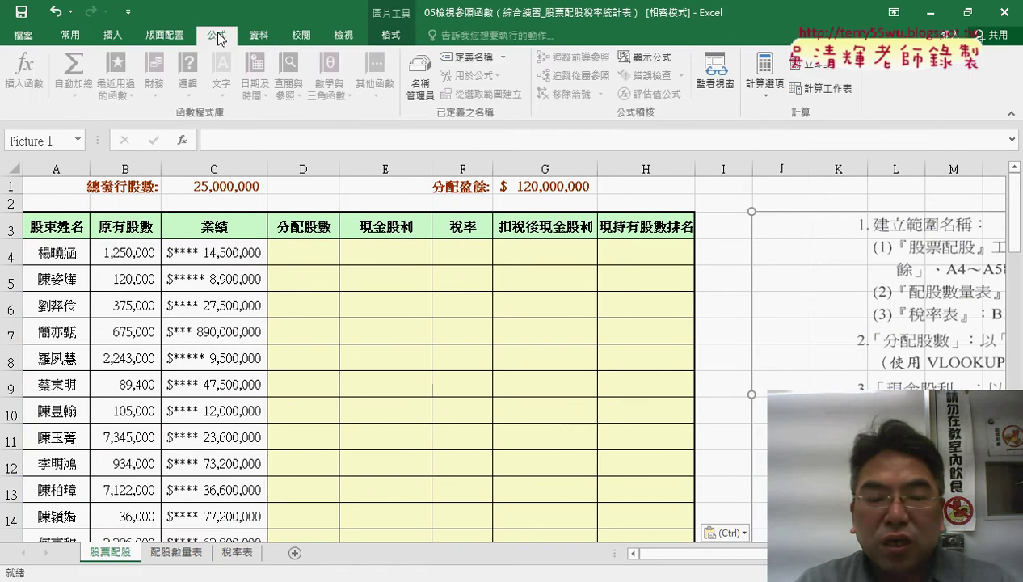
click(416, 102)
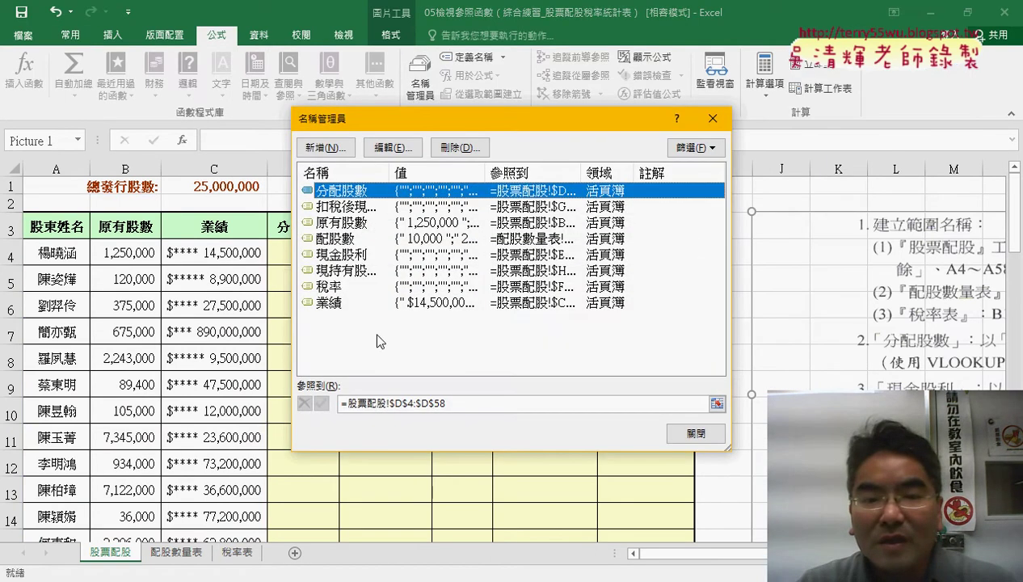
drag(372, 343, 336, 175)
key(Delete)
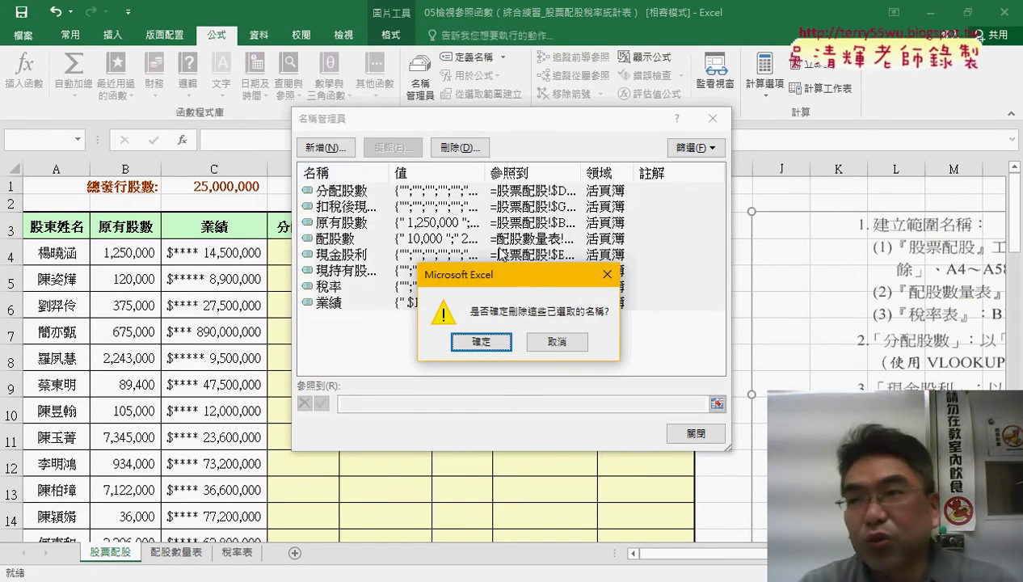
click(485, 342)
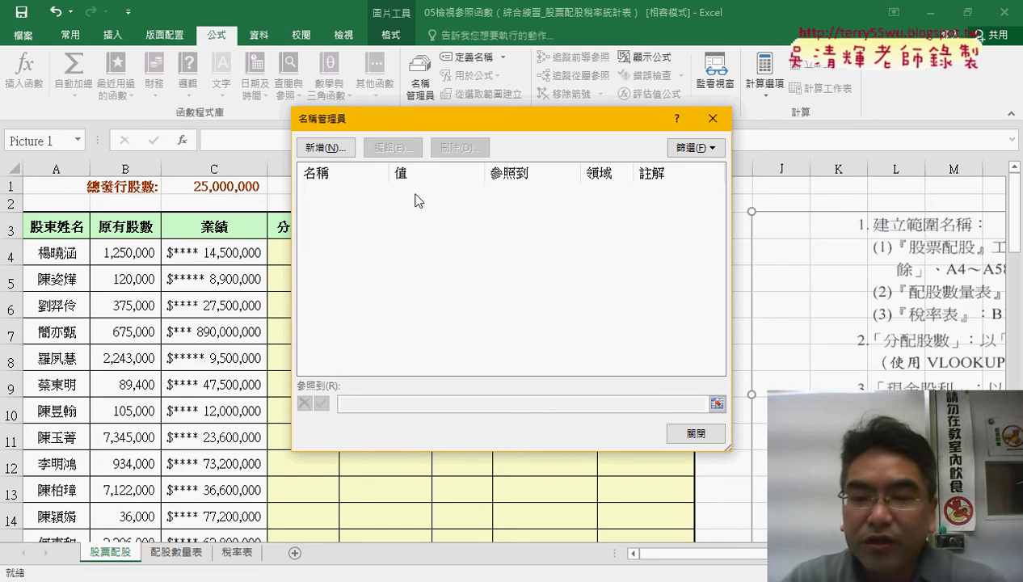
click(695, 433)
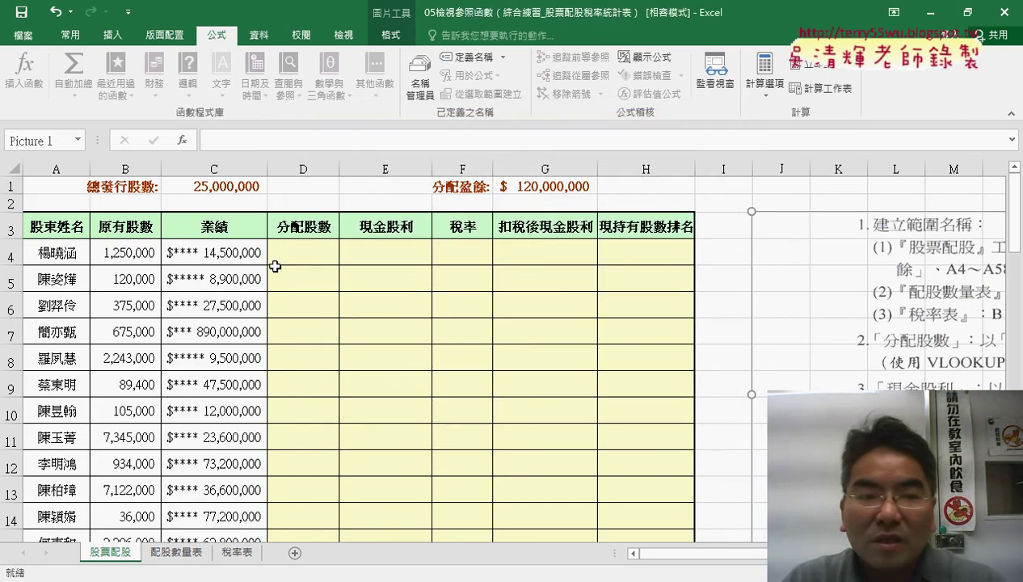
click(124, 189)
click(207, 190)
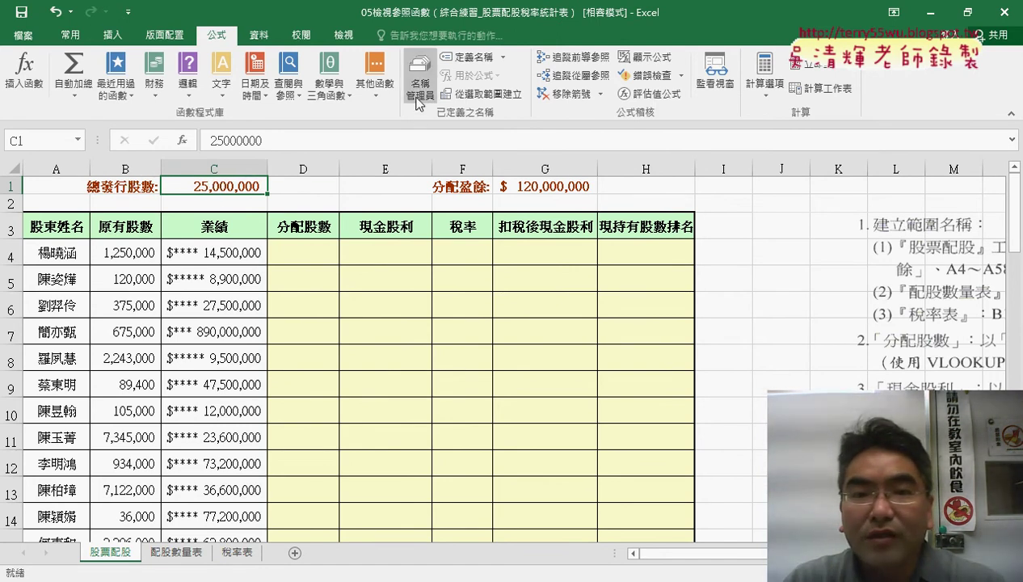
- Define the name 總發行股數 for cell C1
click(503, 57)
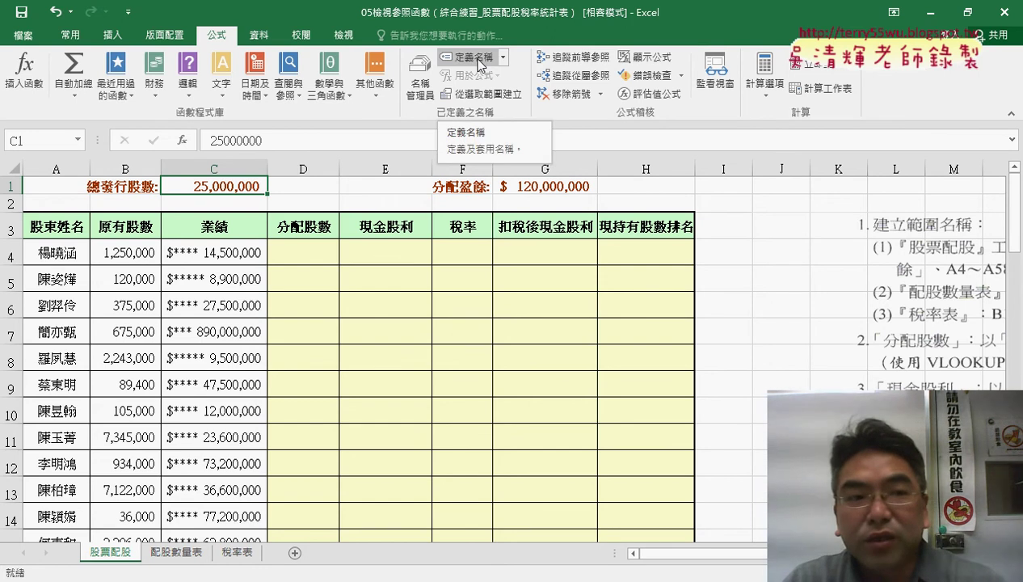
key(Escape)
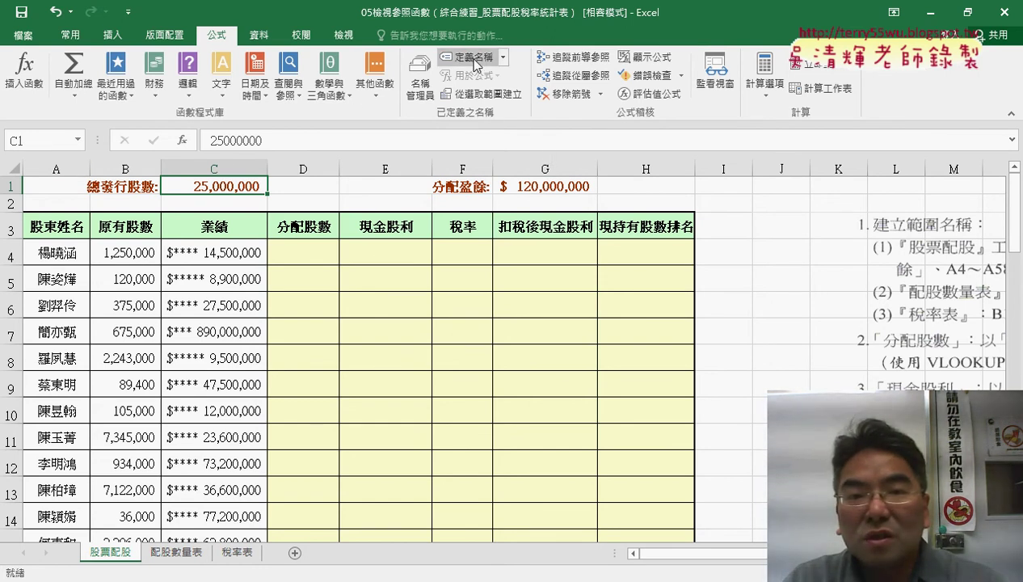
click(476, 60)
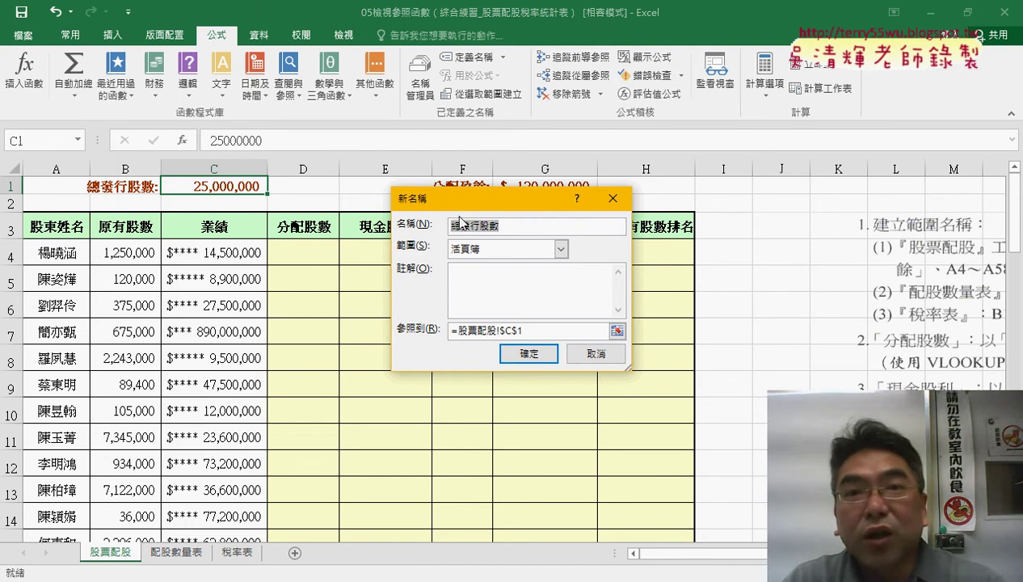
click(518, 352)
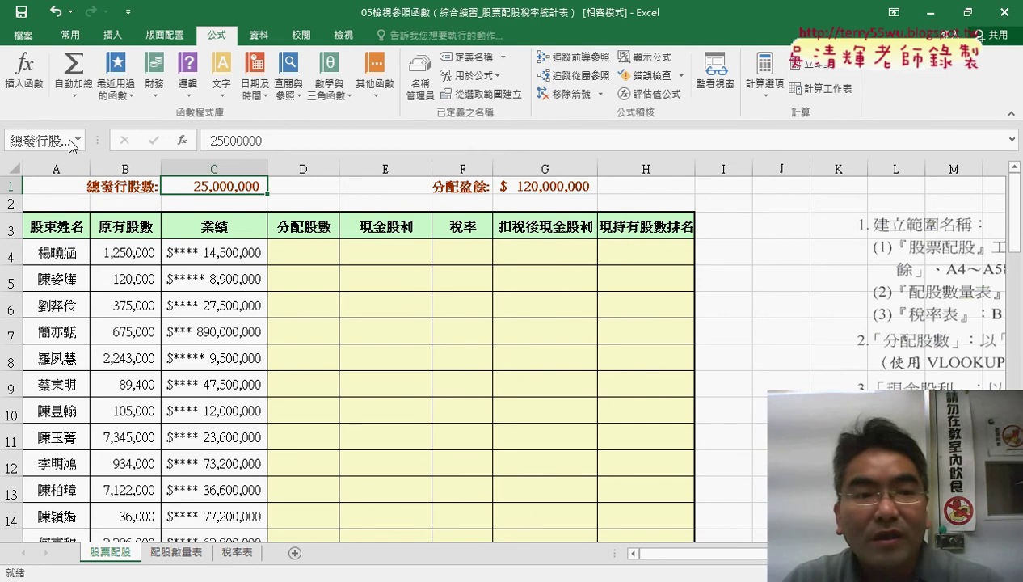
drag(97, 140, 133, 140)
click(184, 186)
click(184, 186)
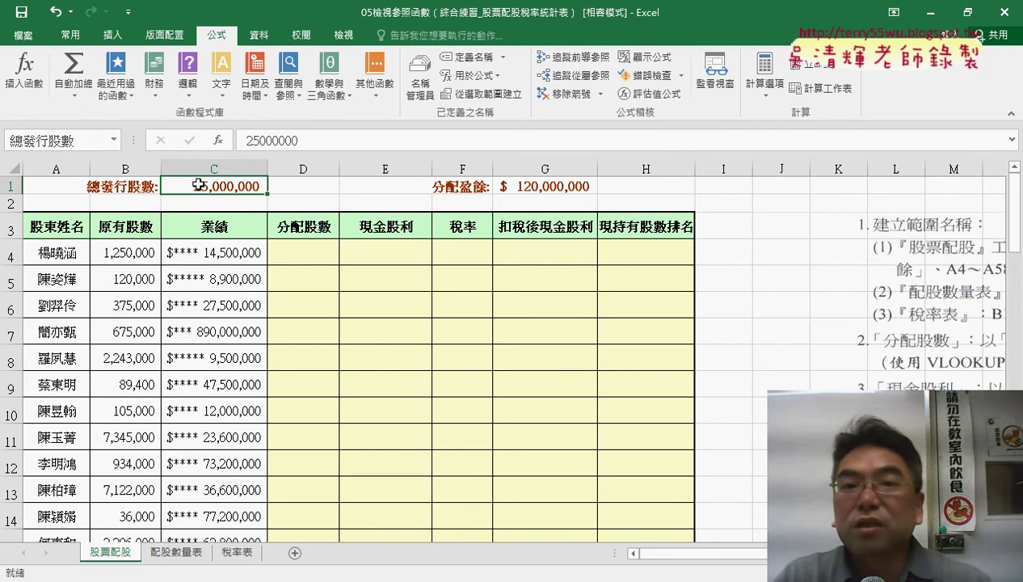
- Name cell G1 (120,000,000) 分配盈餘, referring to =股票配股!$G$1
click(524, 185)
click(471, 62)
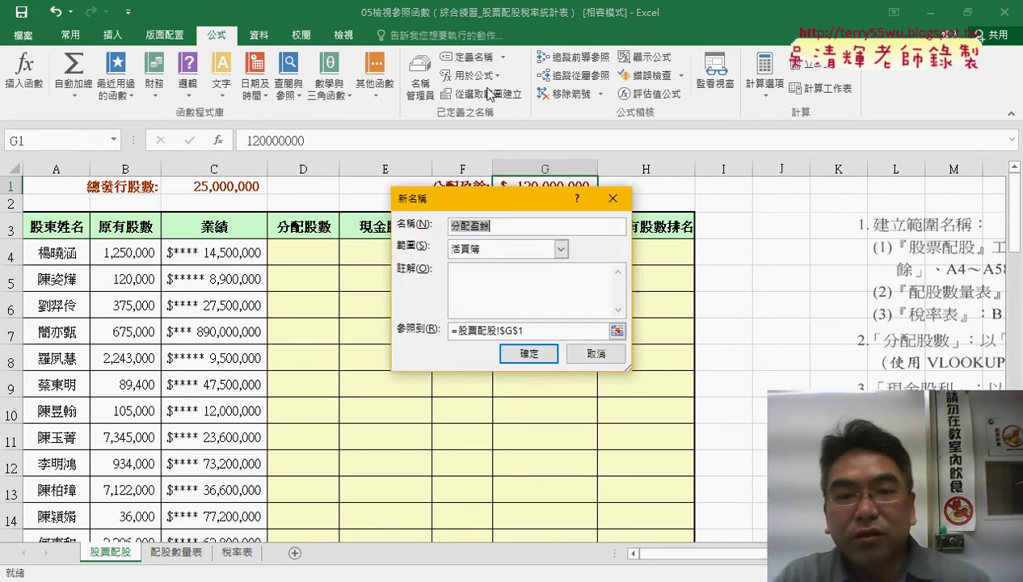
drag(528, 189, 476, 211)
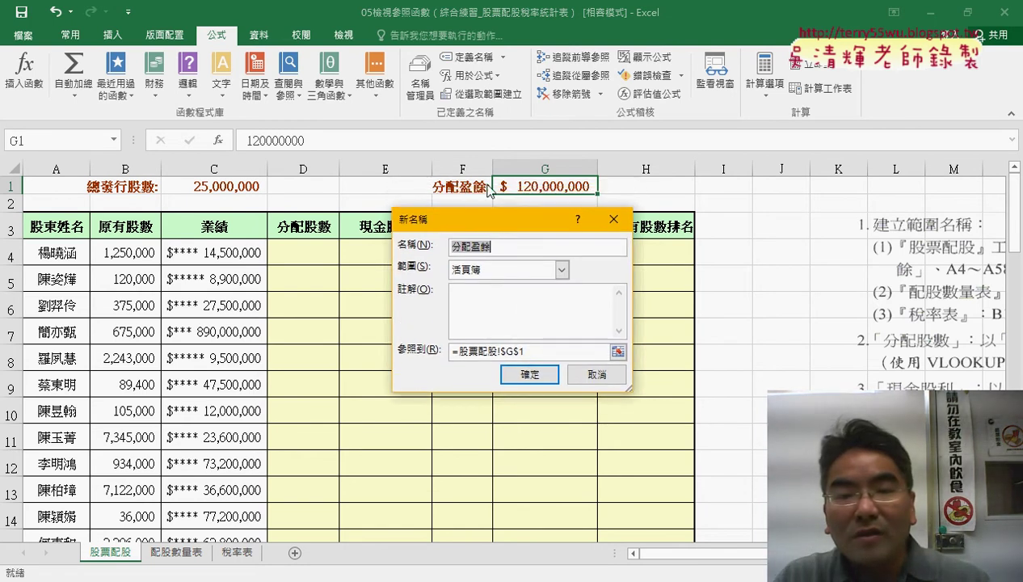
click(529, 374)
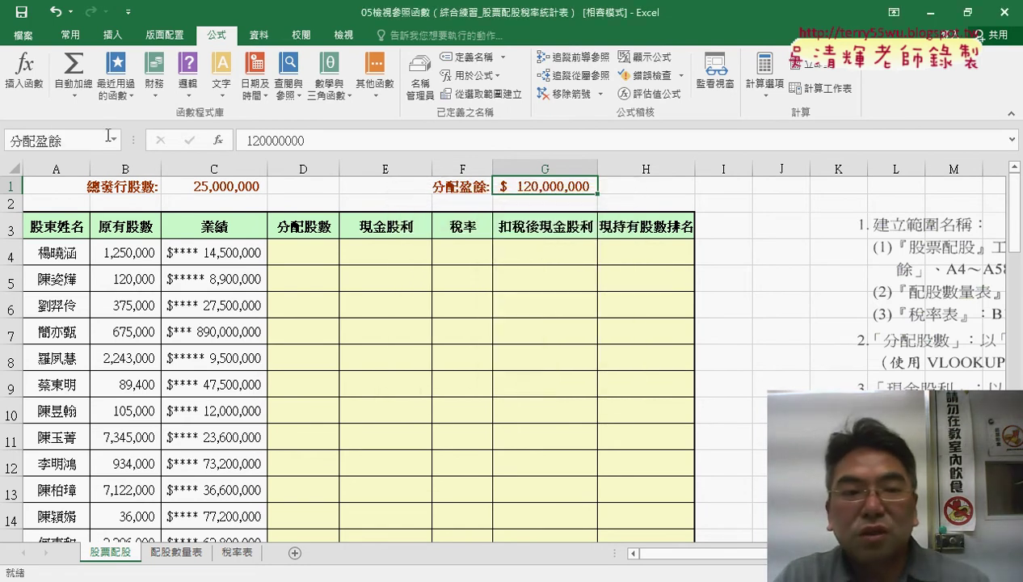
click(42, 228)
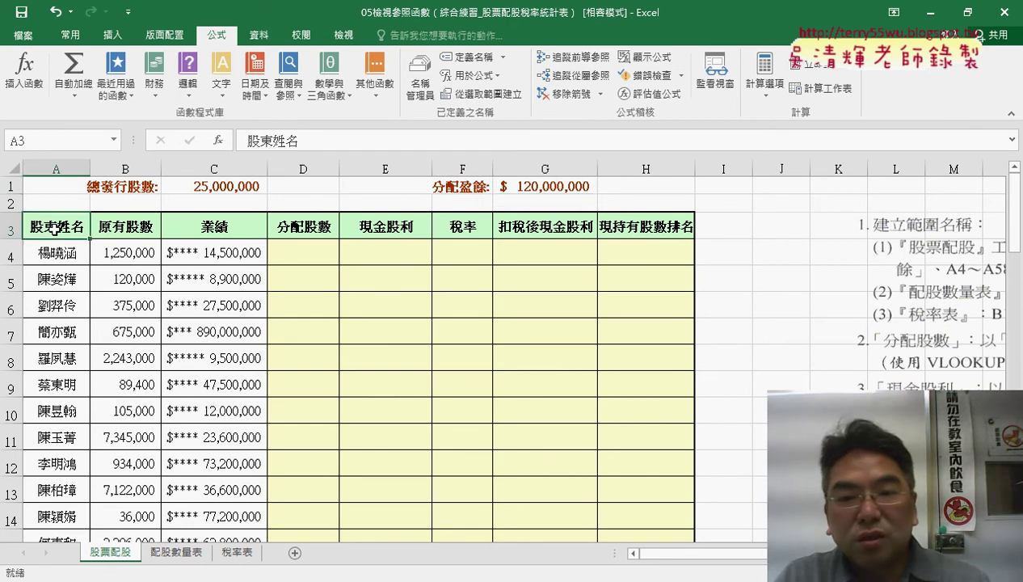
- Select the shareholder table A3:H58, including its header row
click(648, 231)
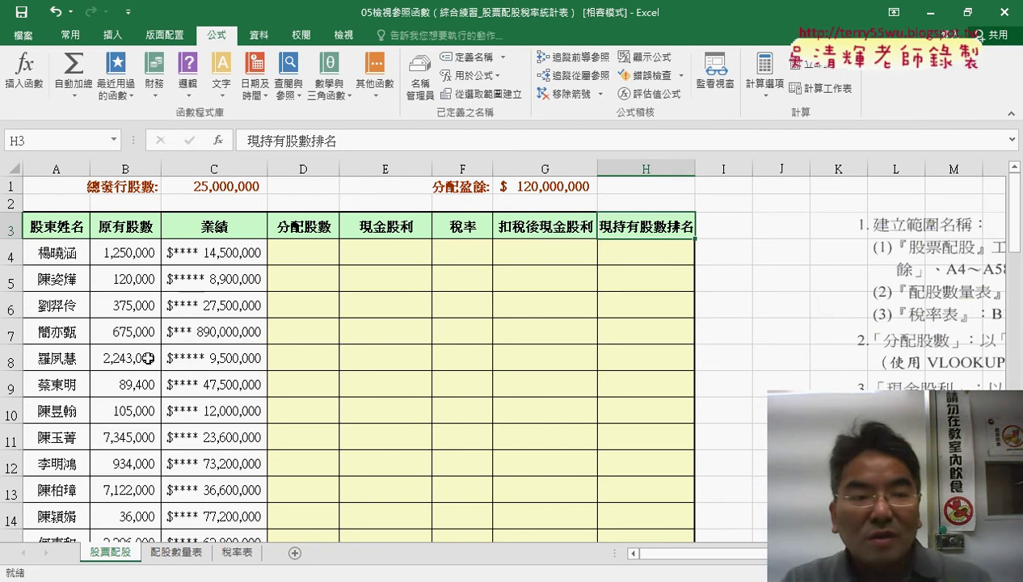
drag(55, 227, 649, 229)
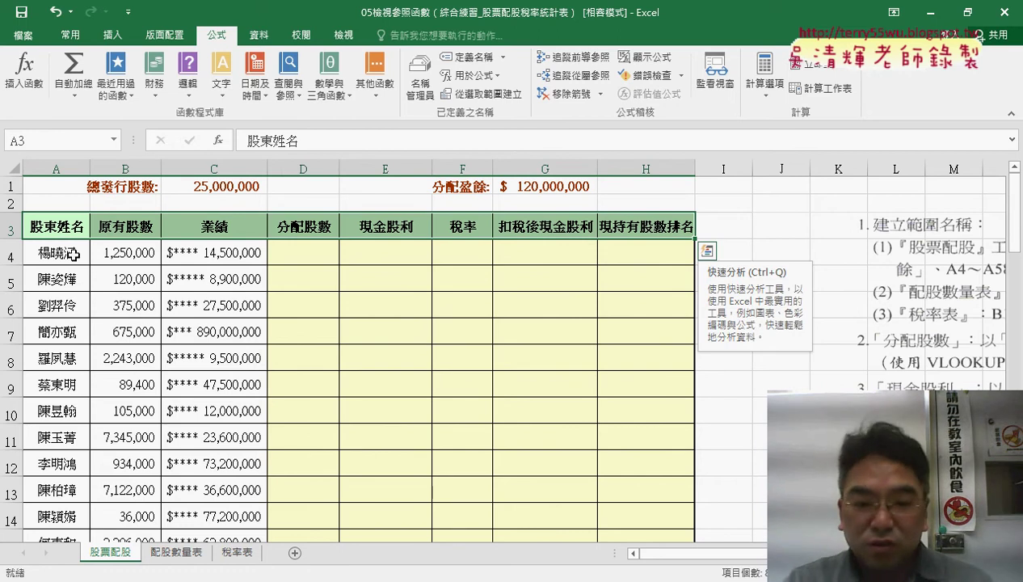
click(71, 229)
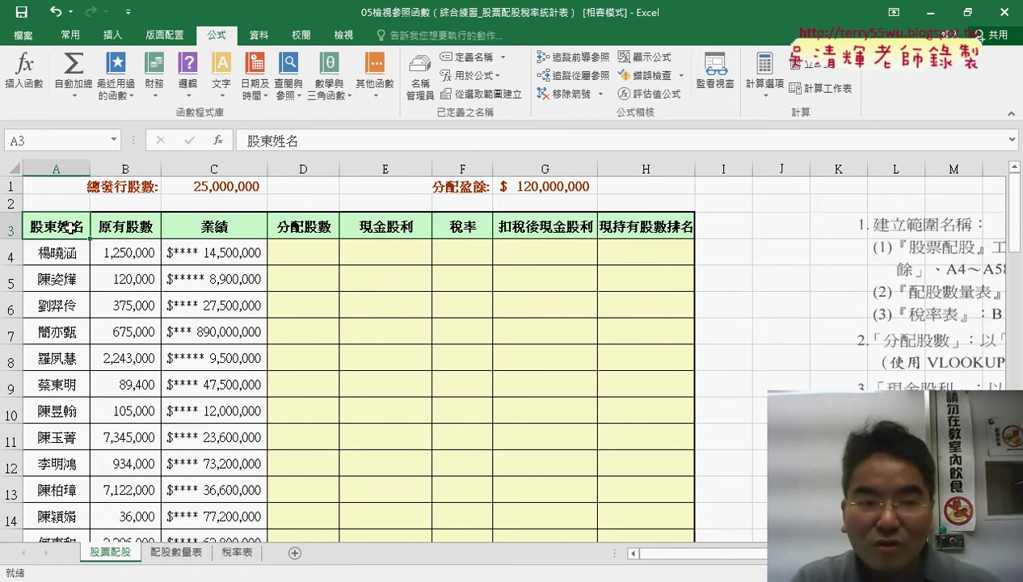
key(ctrl+shift+Right)
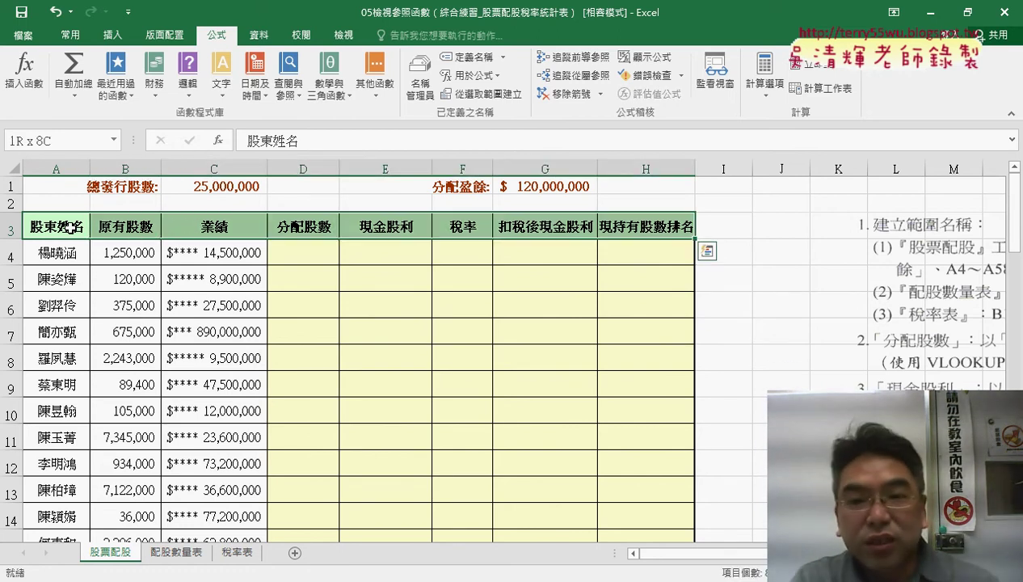
key(ctrl+shift+Down)
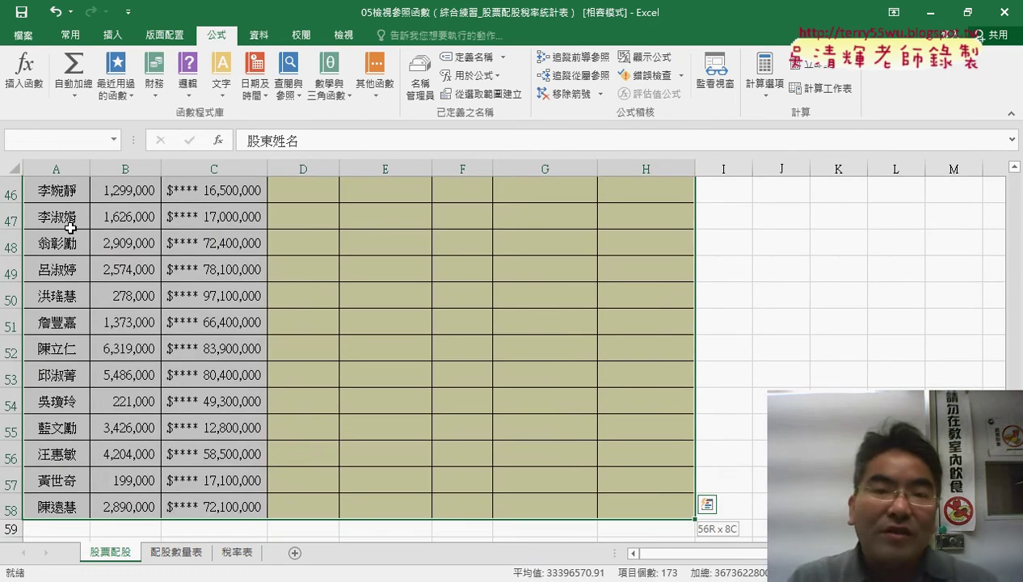
scroll(71, 228, up, 1)
scroll(103, 166, up, 5)
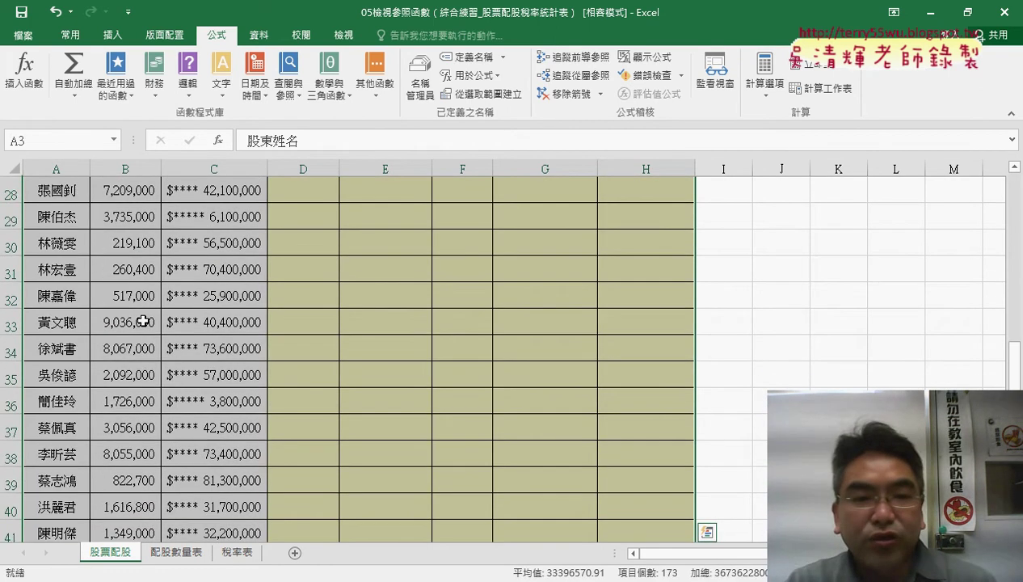
scroll(114, 258, up, 5)
scroll(107, 260, up, 4)
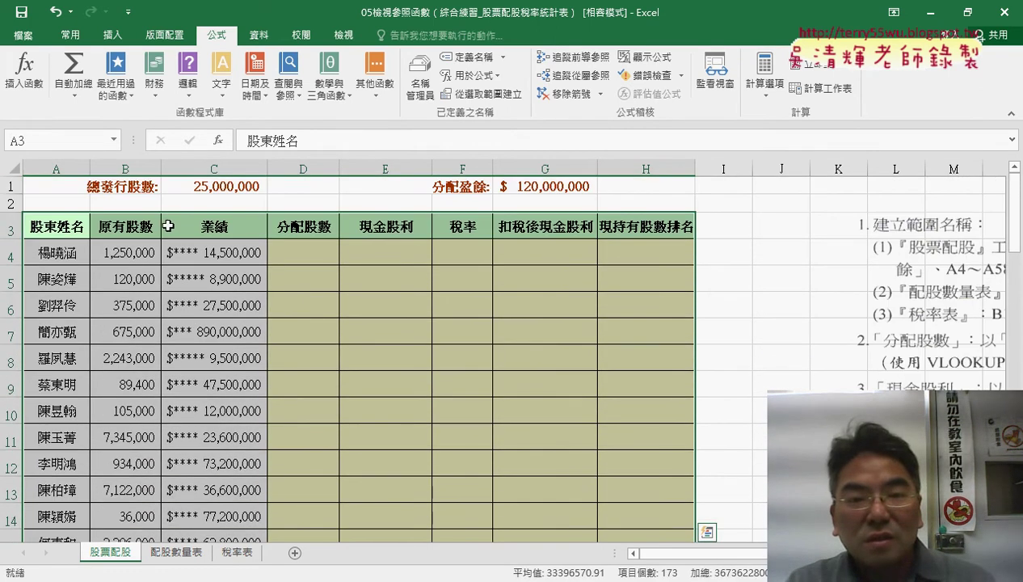
- Create names from the top row only, then view them in Name Manager
click(501, 100)
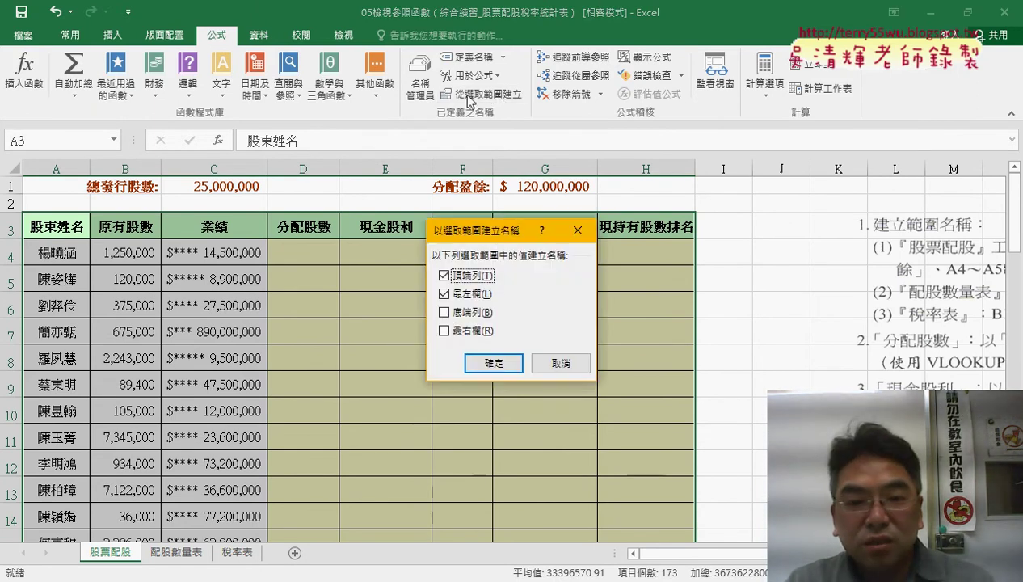
drag(489, 230, 768, 218)
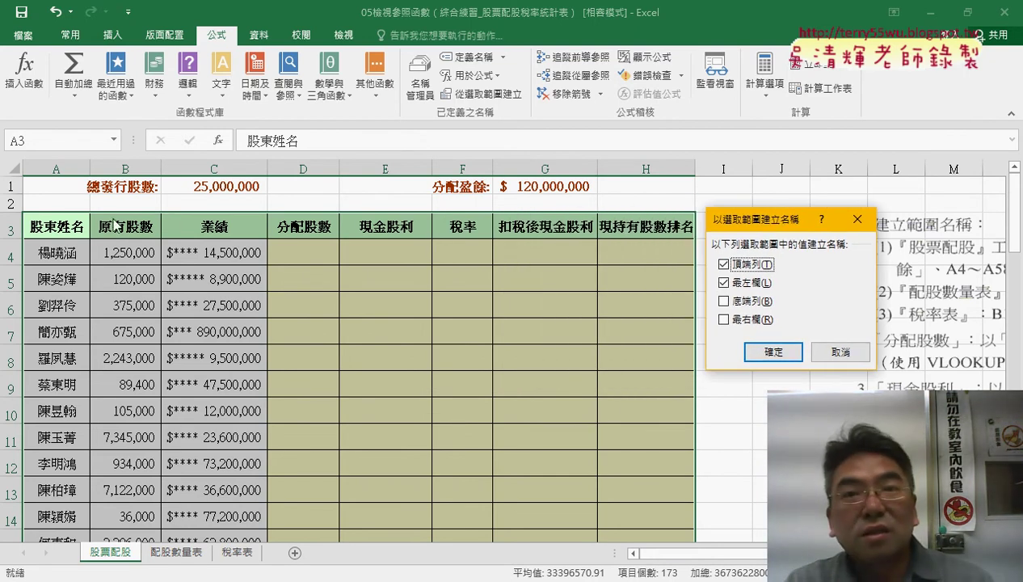
click(726, 283)
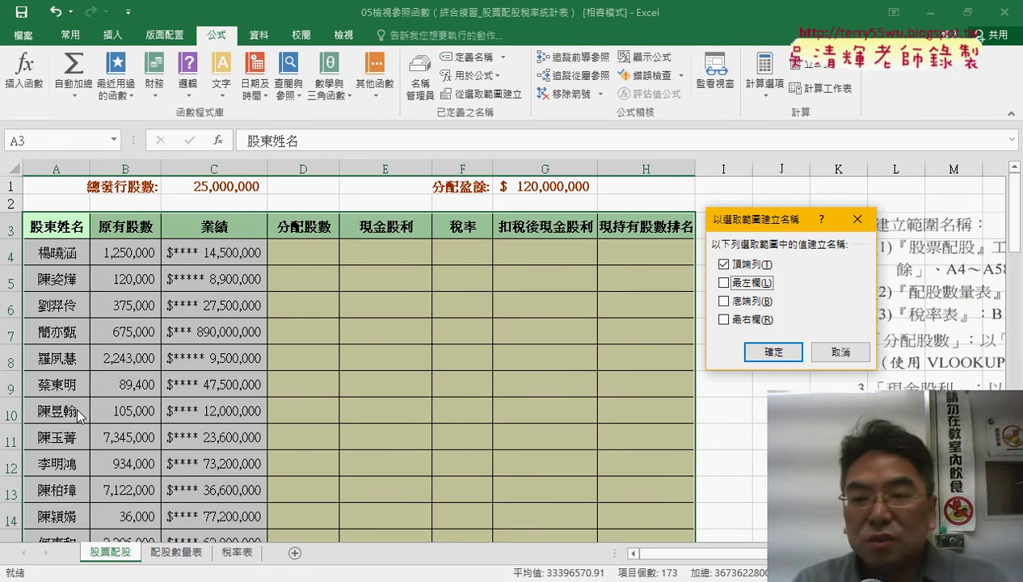
click(773, 352)
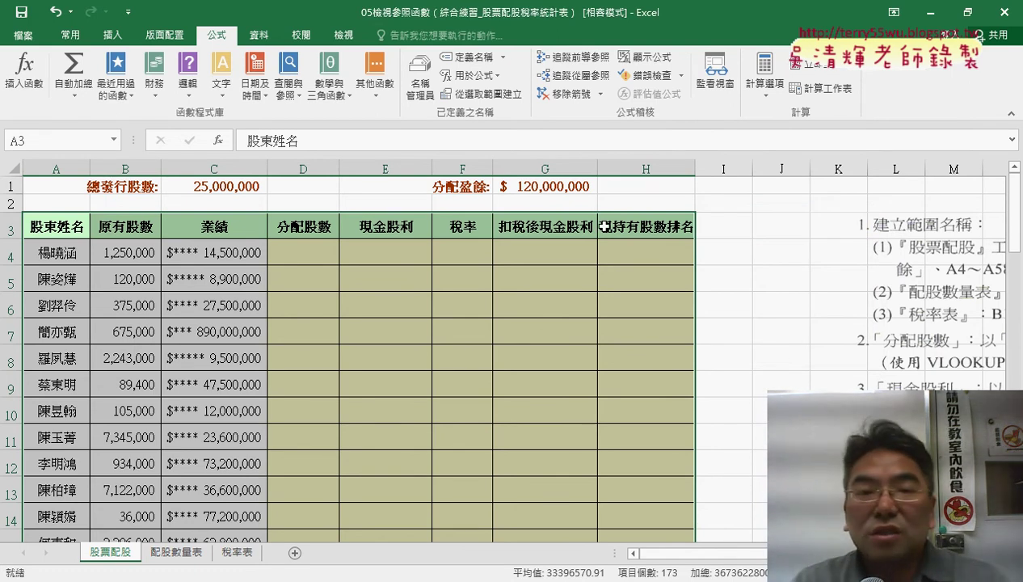
click(421, 85)
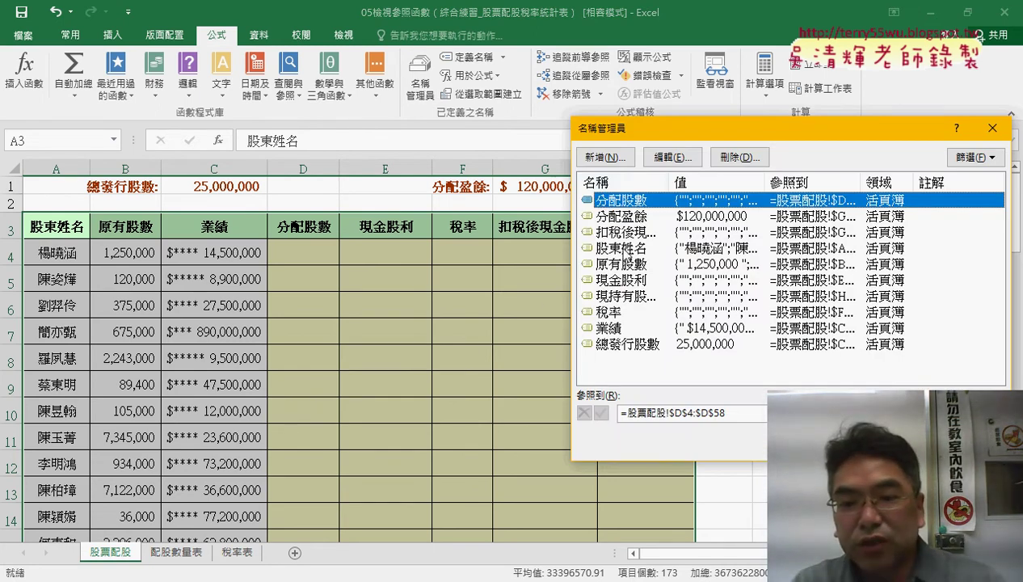
- Verify that 股東姓名 refers to A4:A58 and 原有股數 to B4:B58, then close Name Manager
click(620, 248)
click(746, 413)
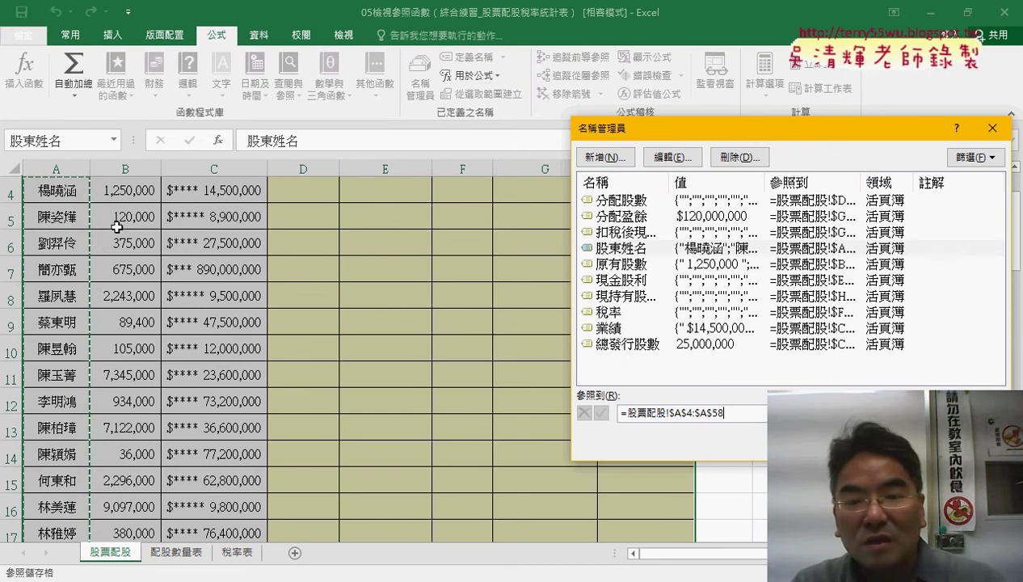
scroll(348, 296, up, 1)
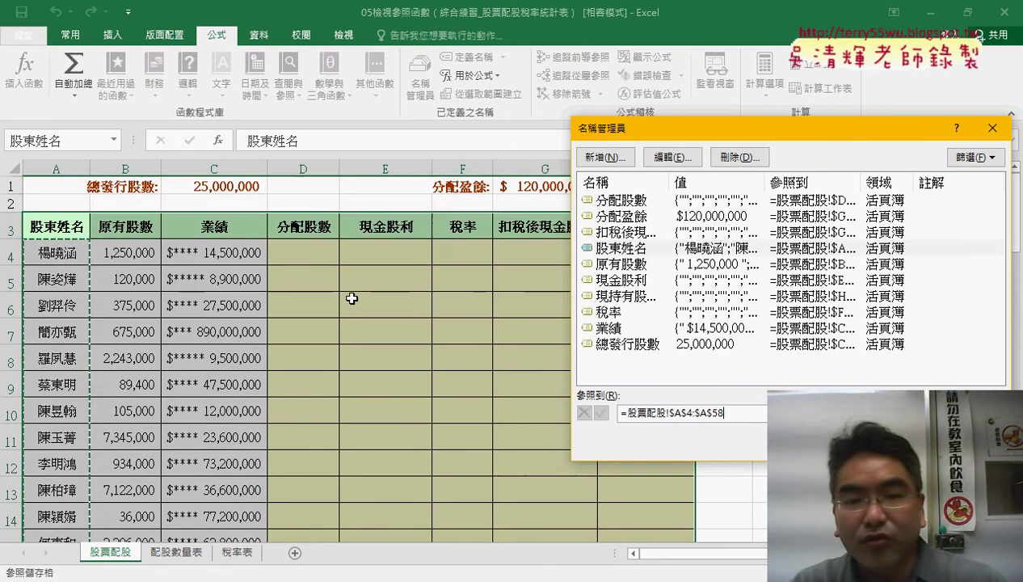
click(638, 265)
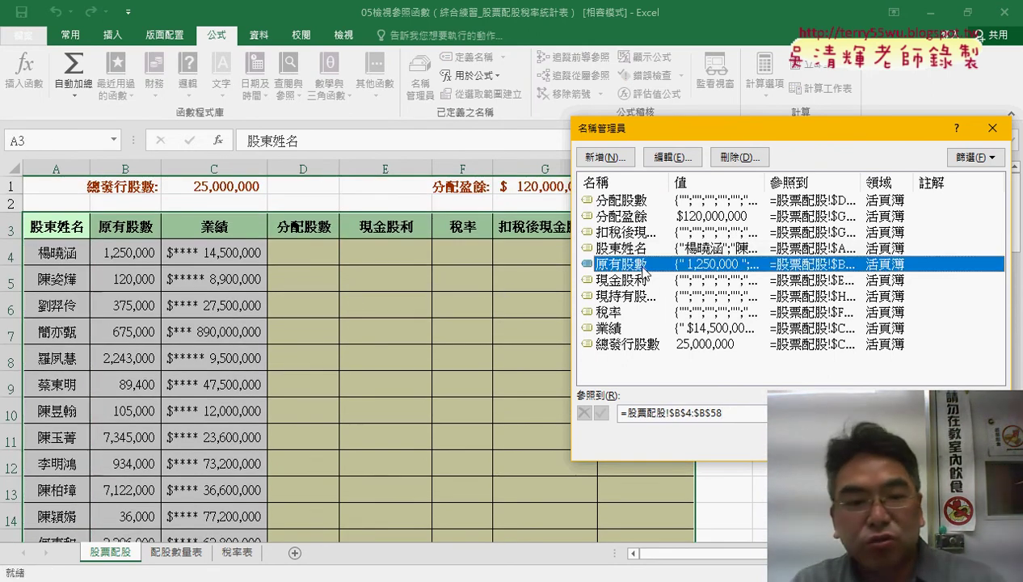
click(734, 412)
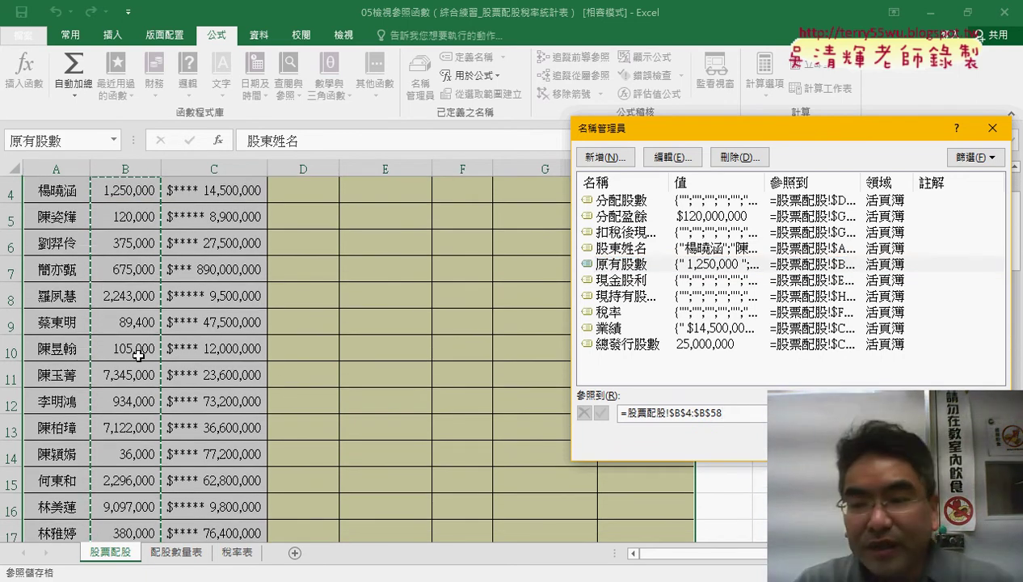
key(Escape)
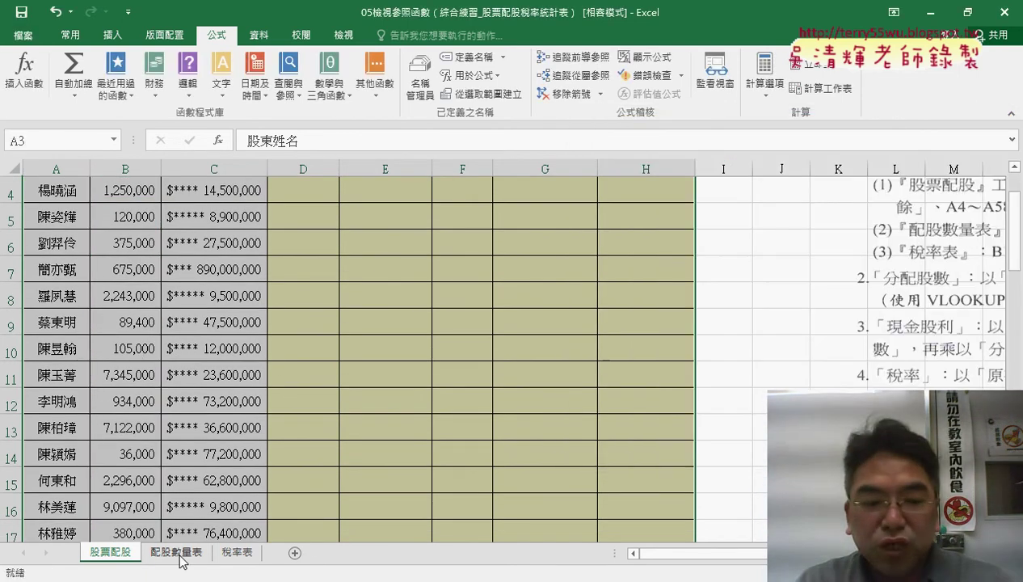
- Name range A2:C7 on the 配股數量表 sheet '配股數量表' using the Name Box
click(181, 554)
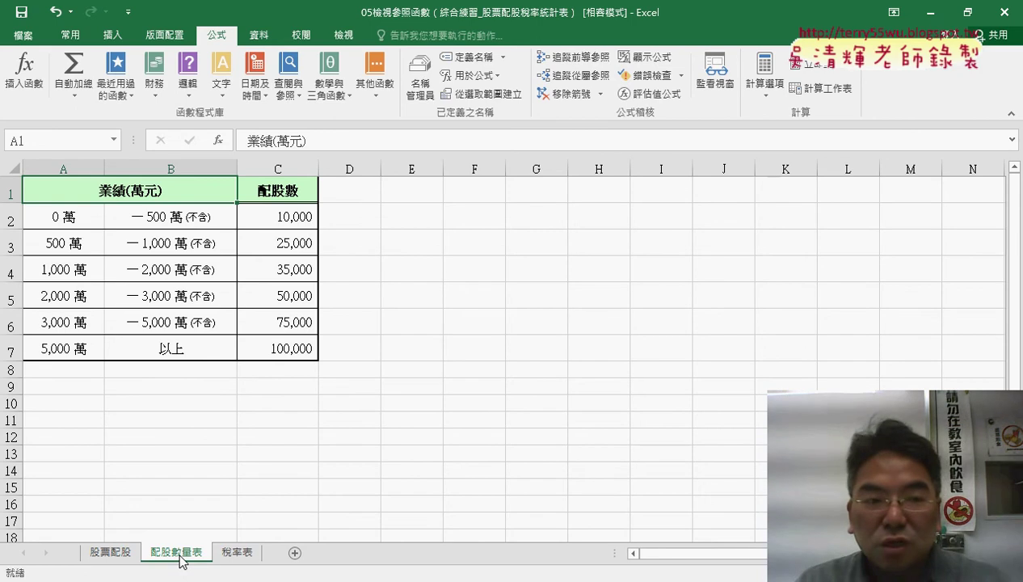
drag(50, 215, 311, 344)
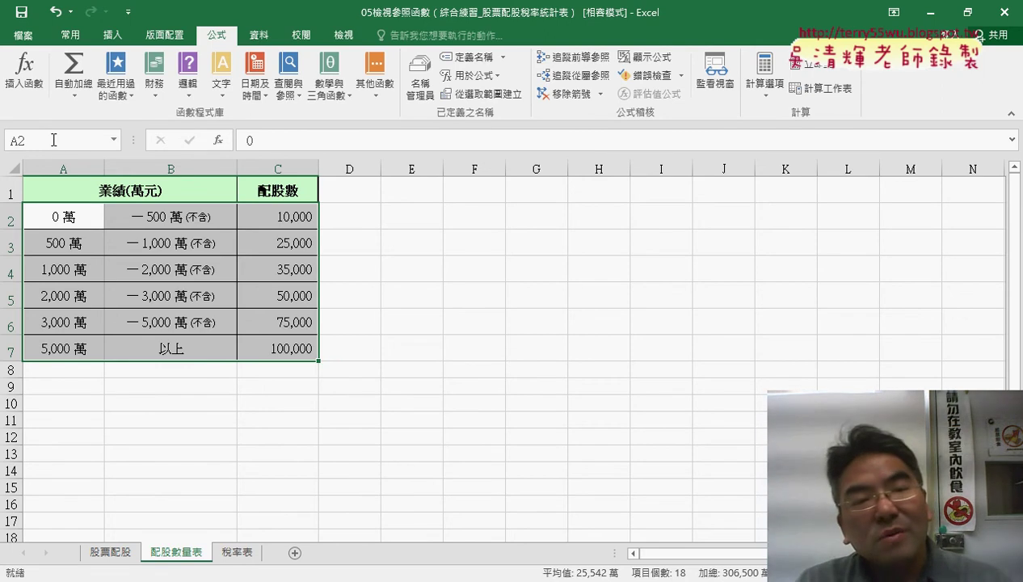
click(466, 56)
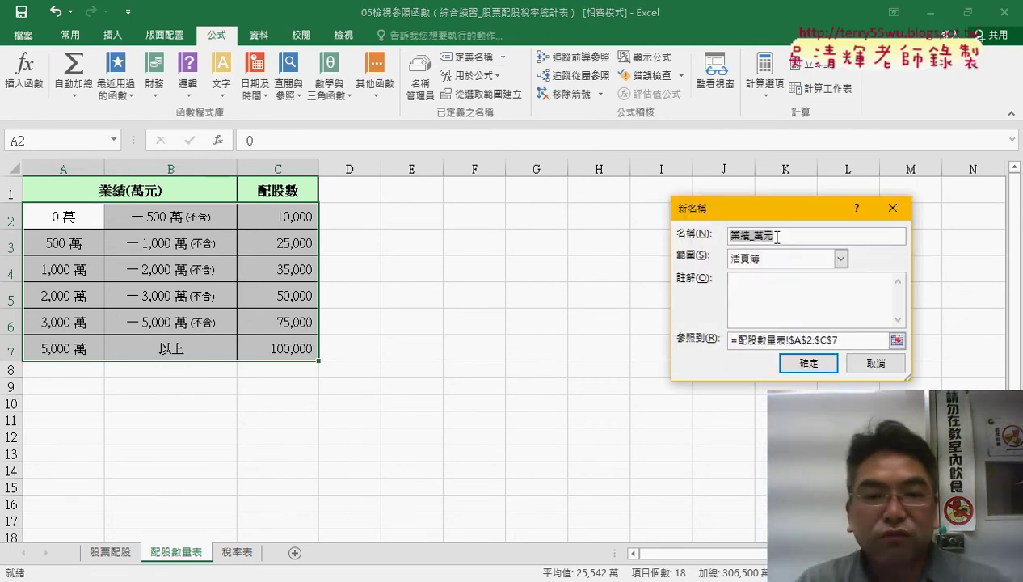
click(788, 361)
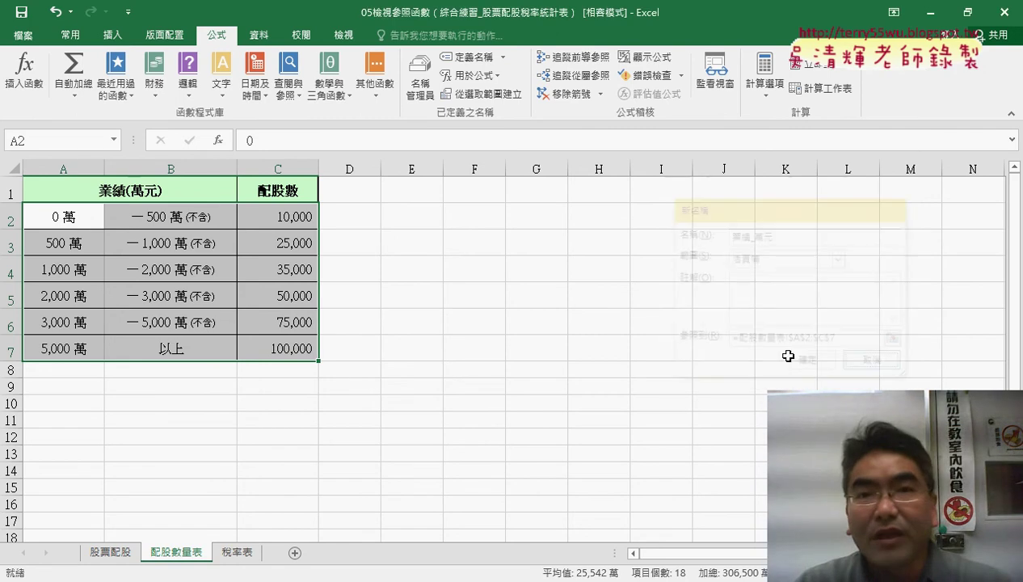
double_click(185, 556)
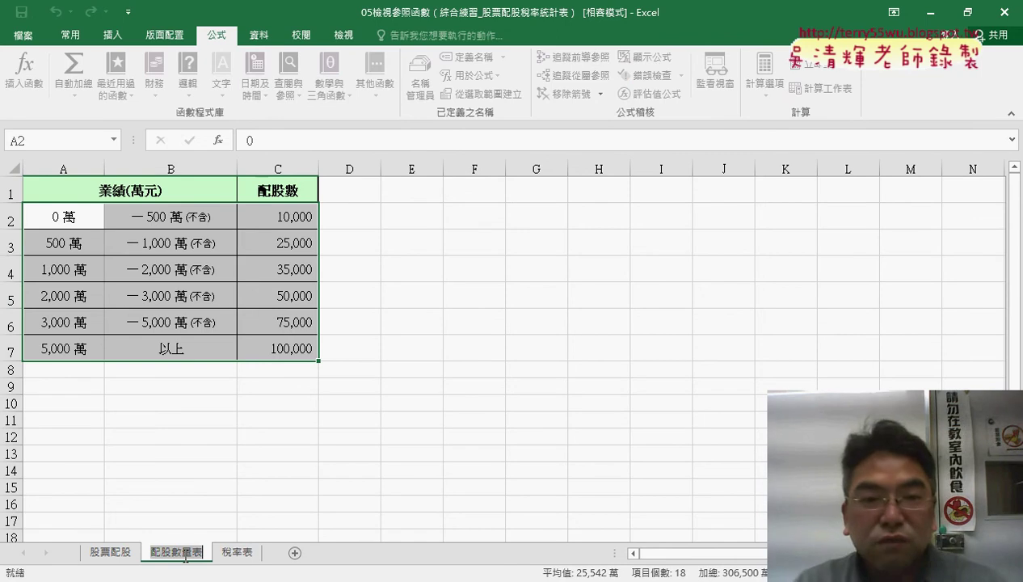
mouse_move(68, 214)
mouse_down()
mouse_move(201, 268)
mouse_move(275, 349)
mouse_up()
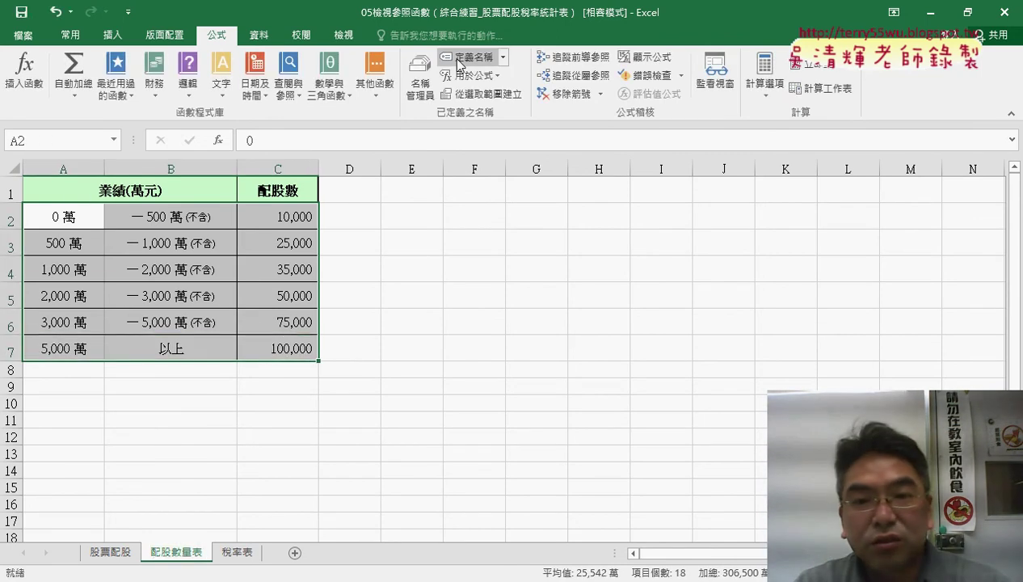
click(459, 62)
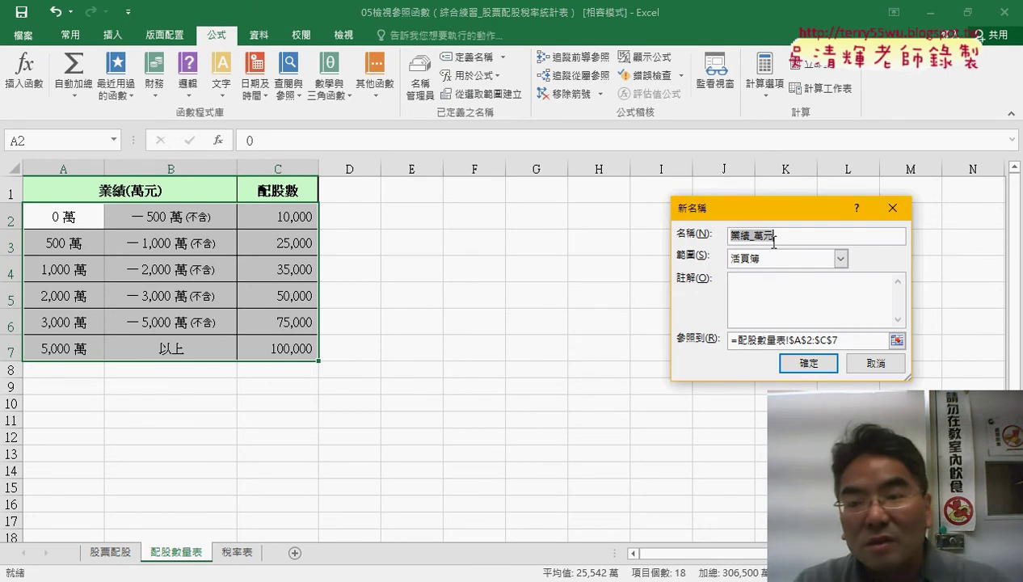
click(874, 363)
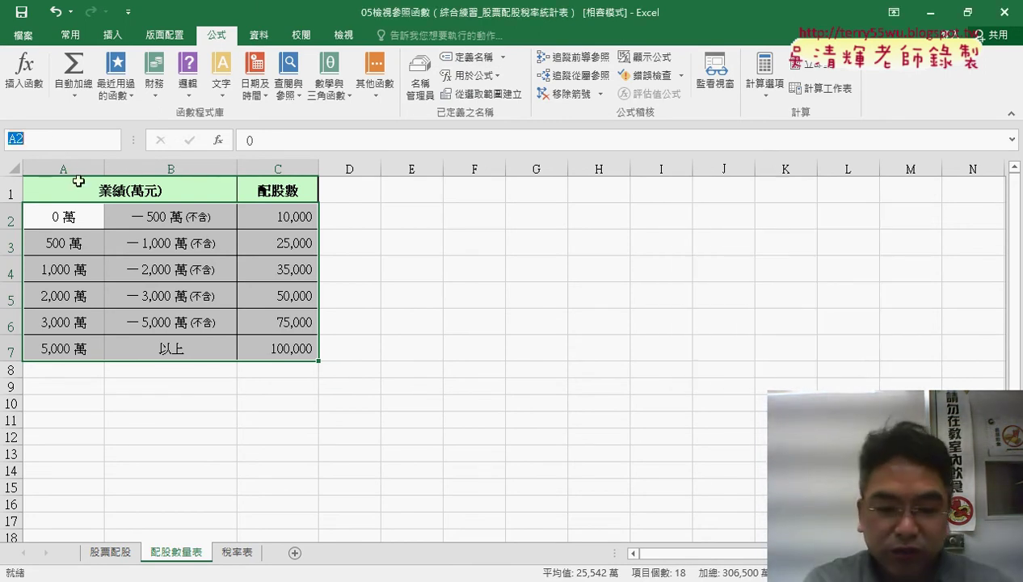
text(配股數量表)
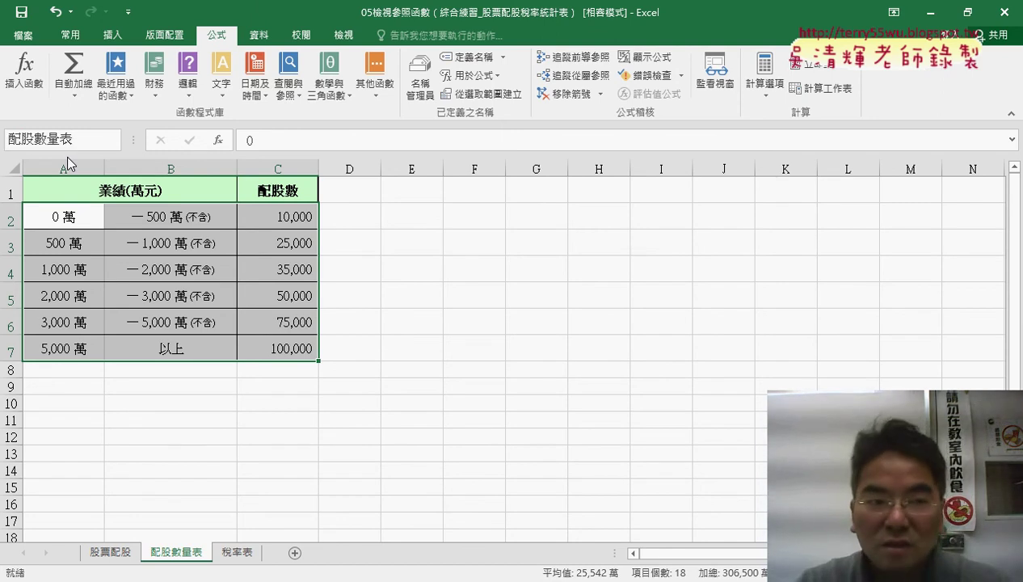
key(Return)
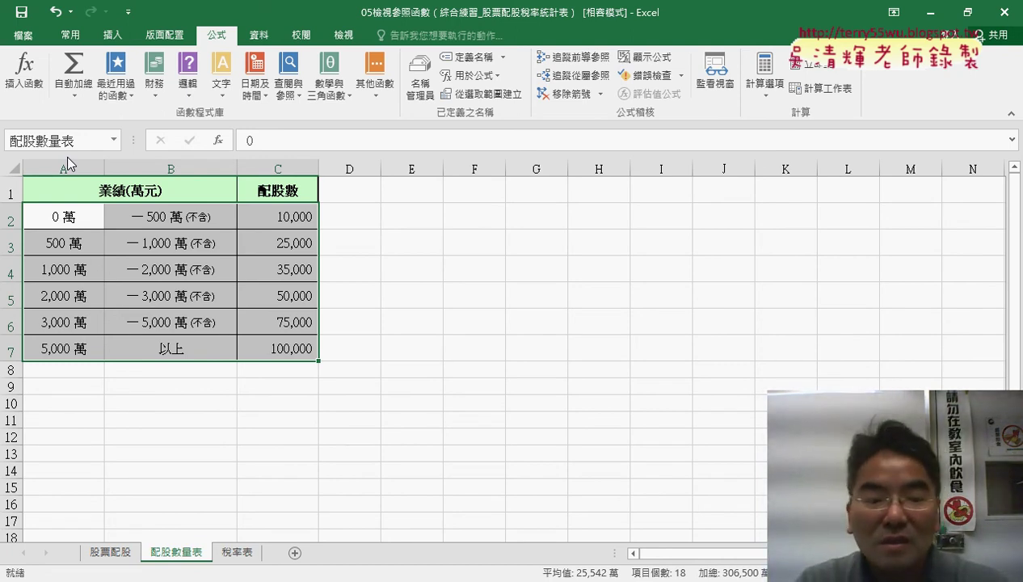
- Name B1:E3 on the 稅率表 sheet '稅率表' via the Name Box, then return to 股票配股
click(243, 553)
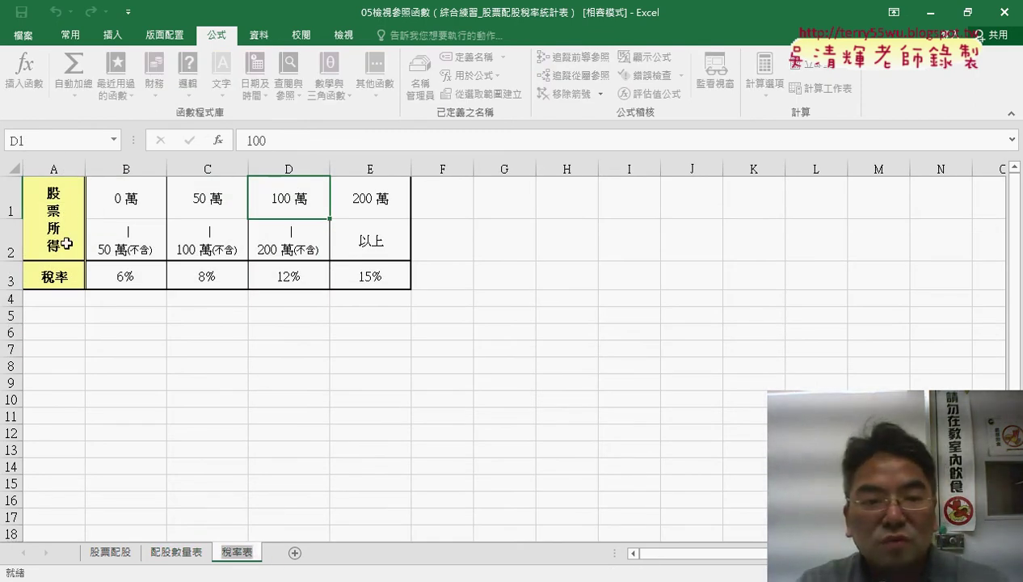
drag(133, 198, 368, 279)
click(87, 141)
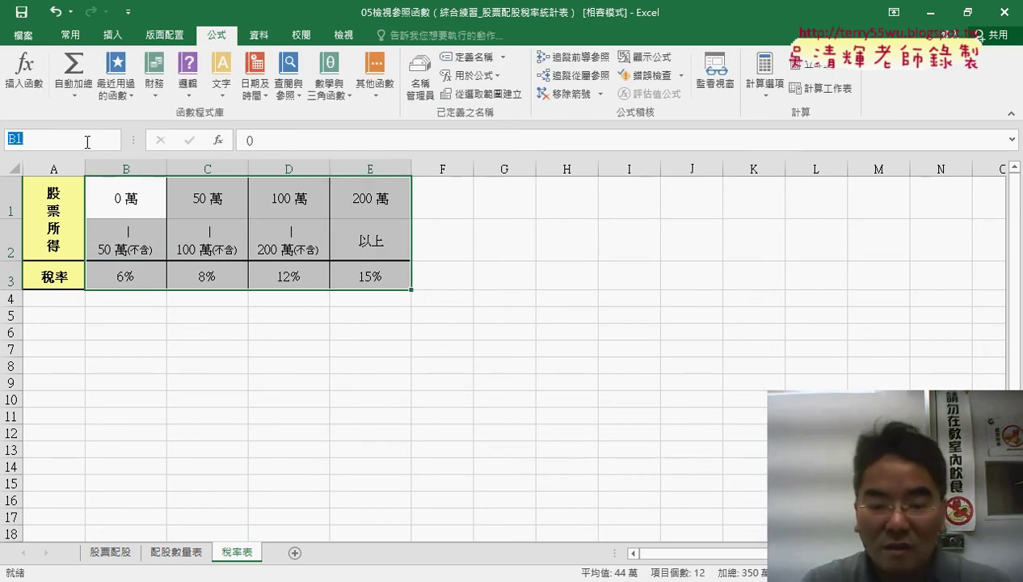
text(稅率表)
key(Return)
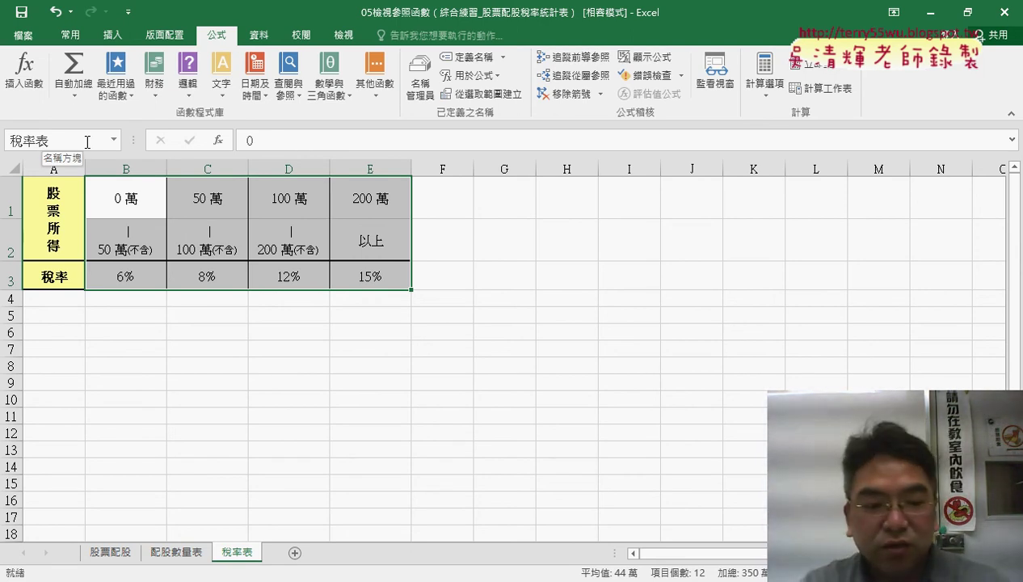
click(115, 553)
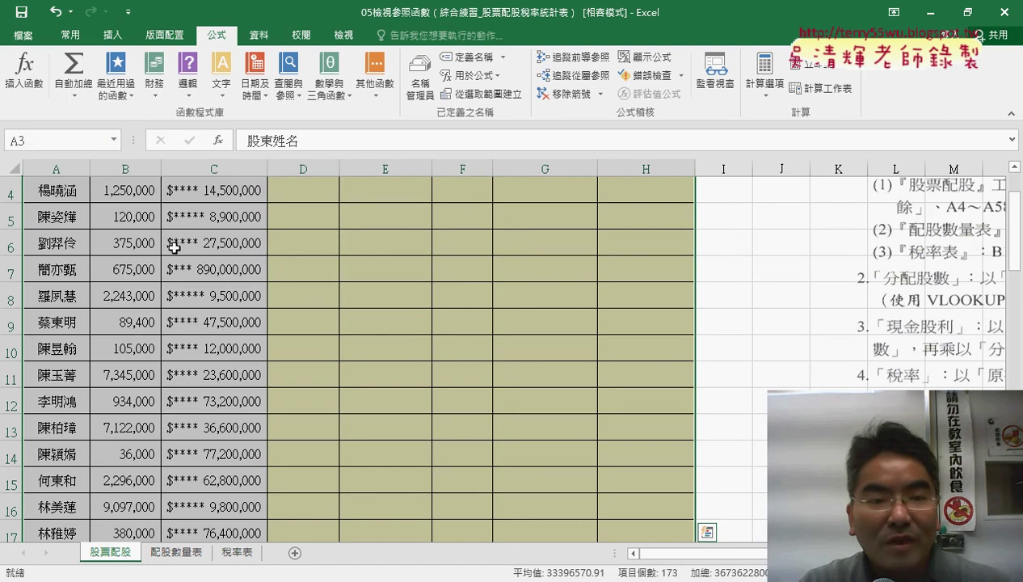
- Review the header names and the 配股數量表 and 稅率表 named ranges across sheets
scroll(173, 247, up, 1)
click(218, 185)
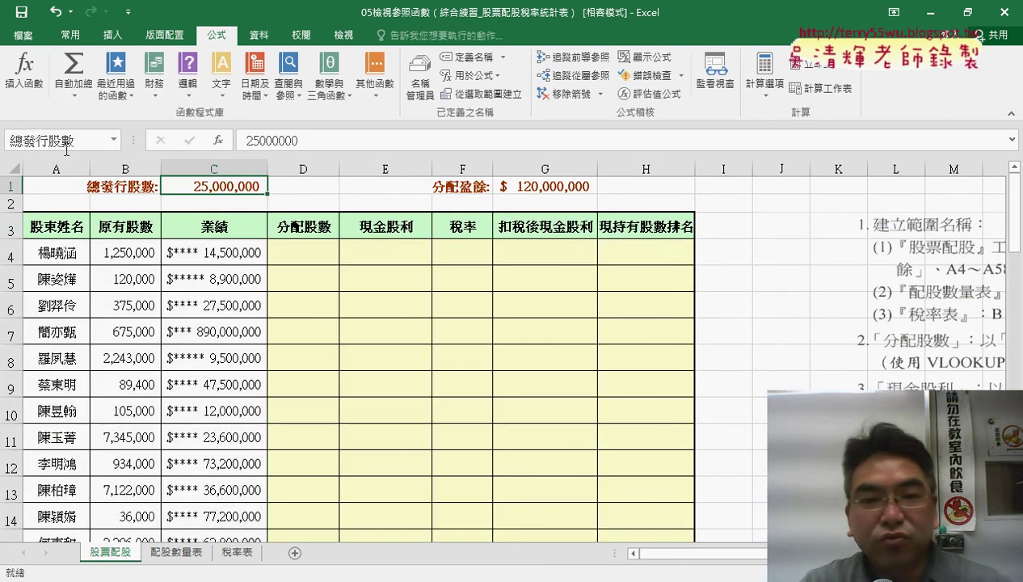
click(547, 187)
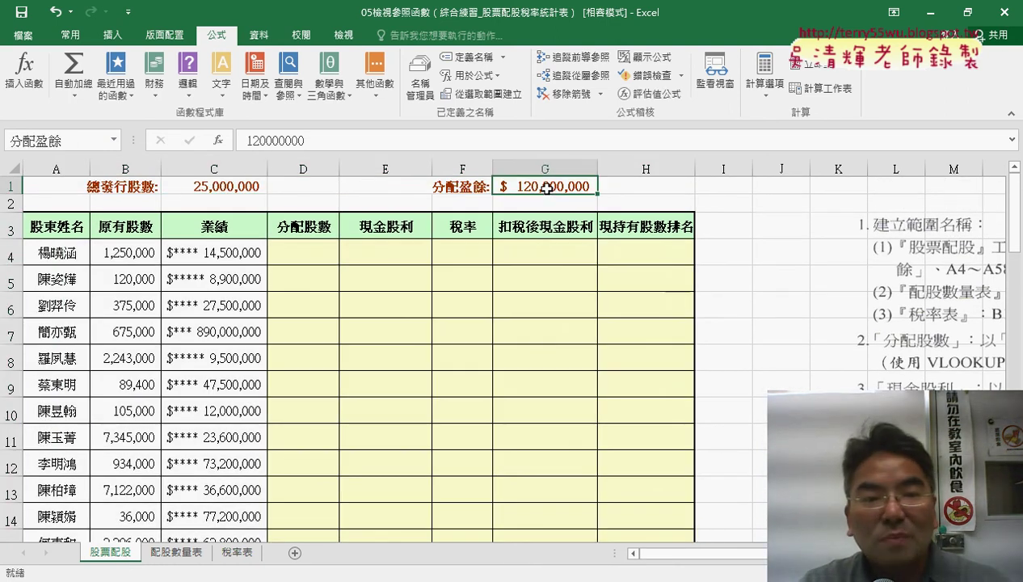
drag(77, 228, 647, 227)
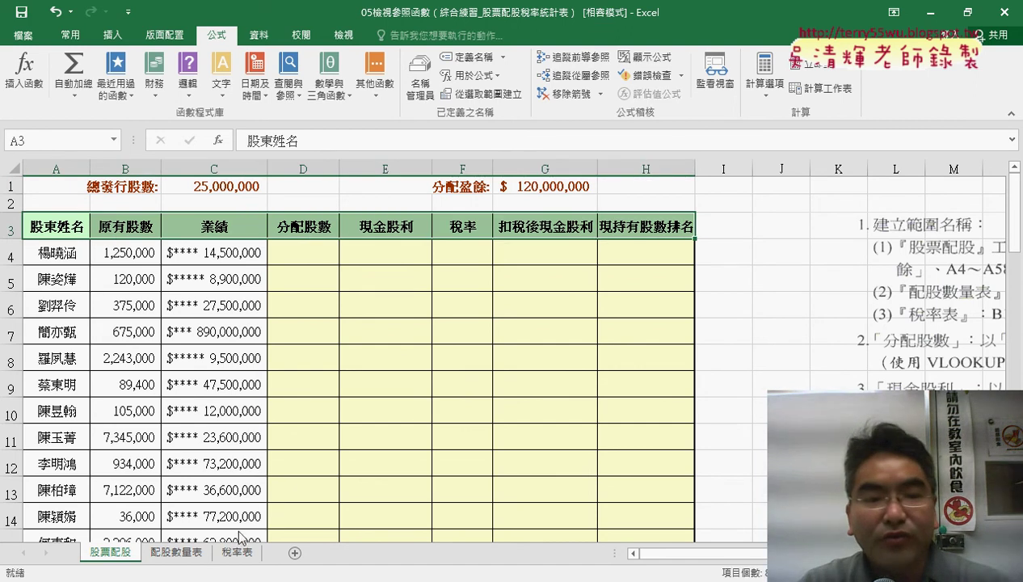
click(176, 553)
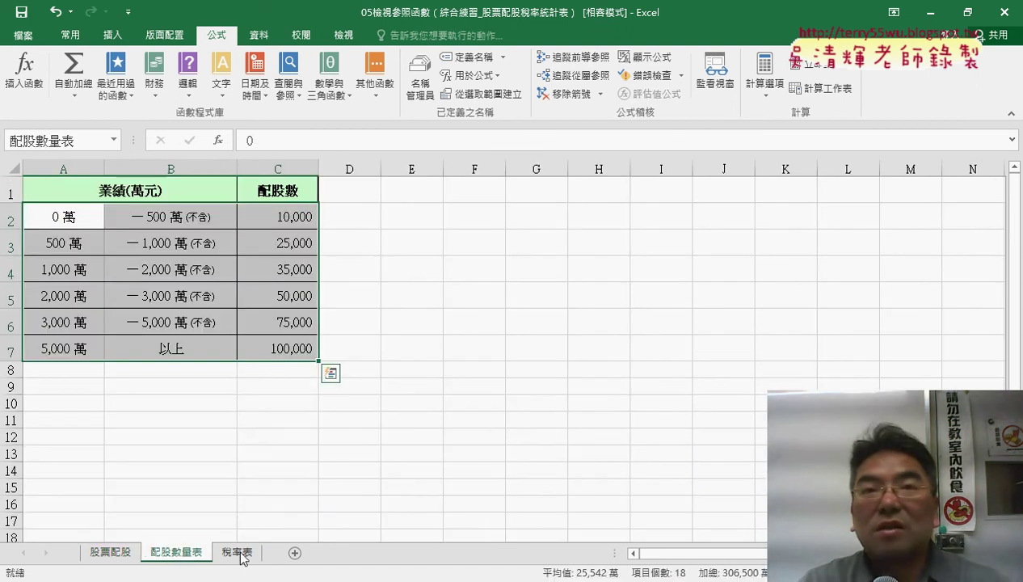
click(237, 552)
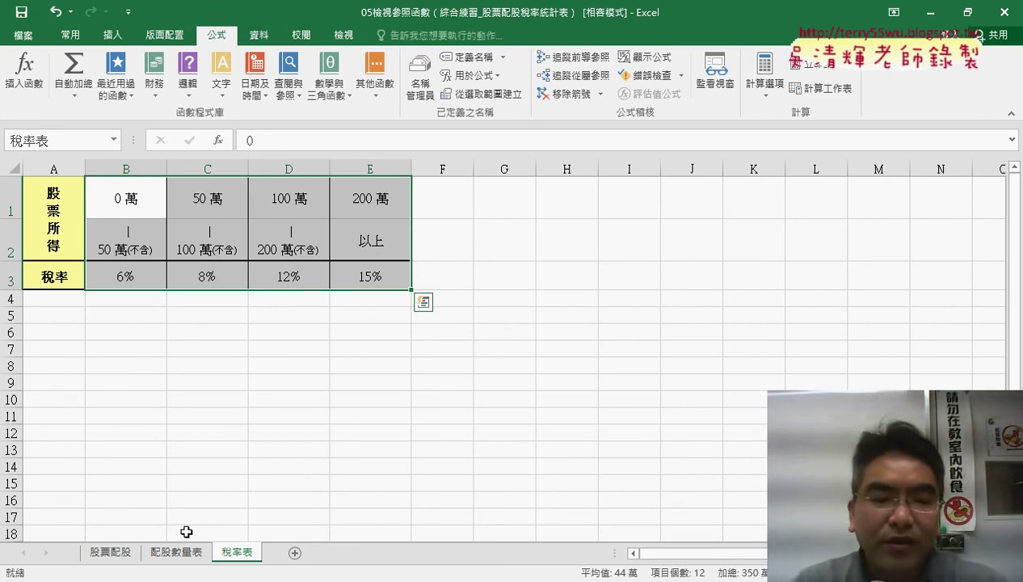
click(117, 554)
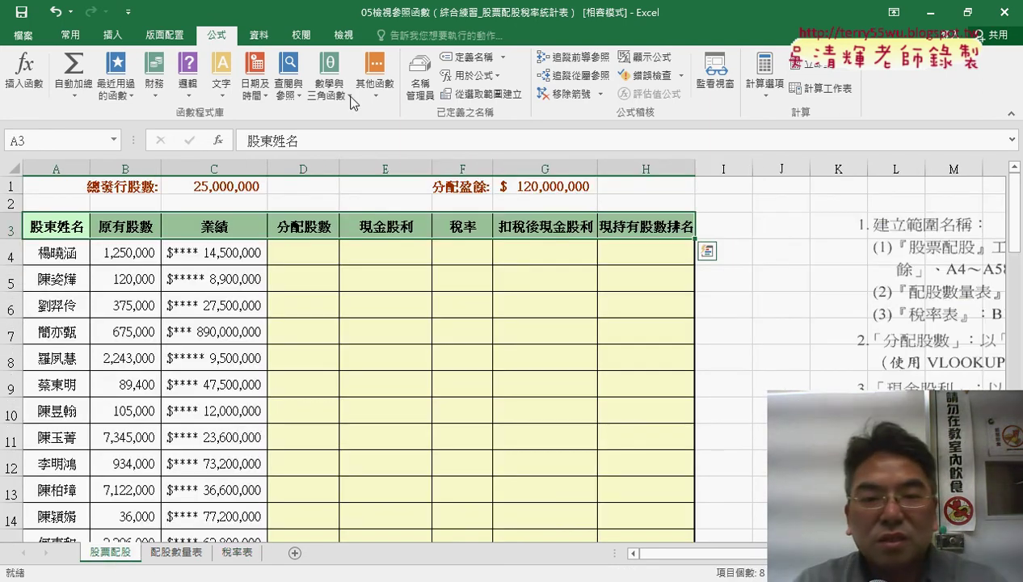
- Move the instructions picture left, closer to the D3:G3 headings to fill
drag(323, 225, 558, 226)
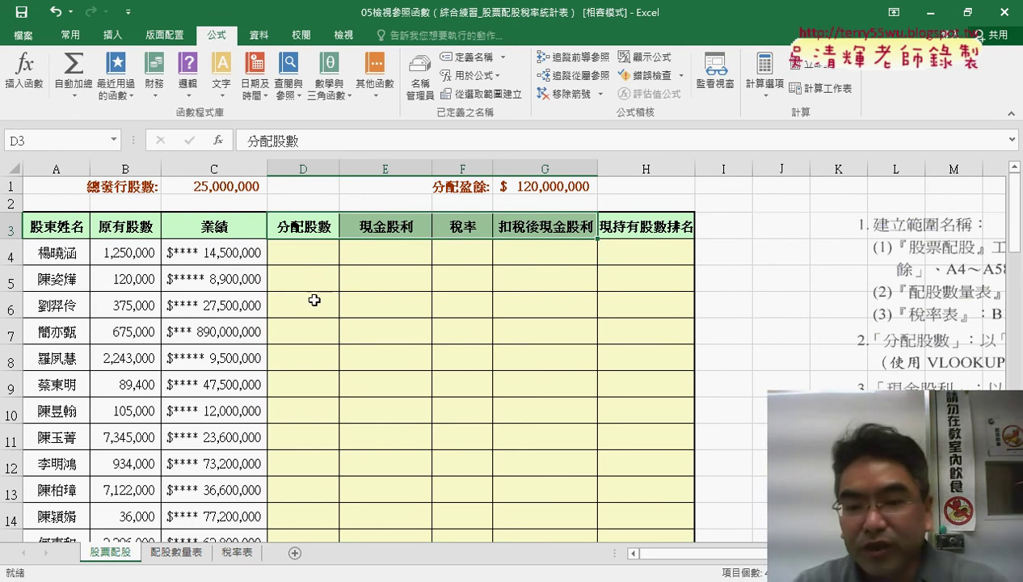
click(741, 548)
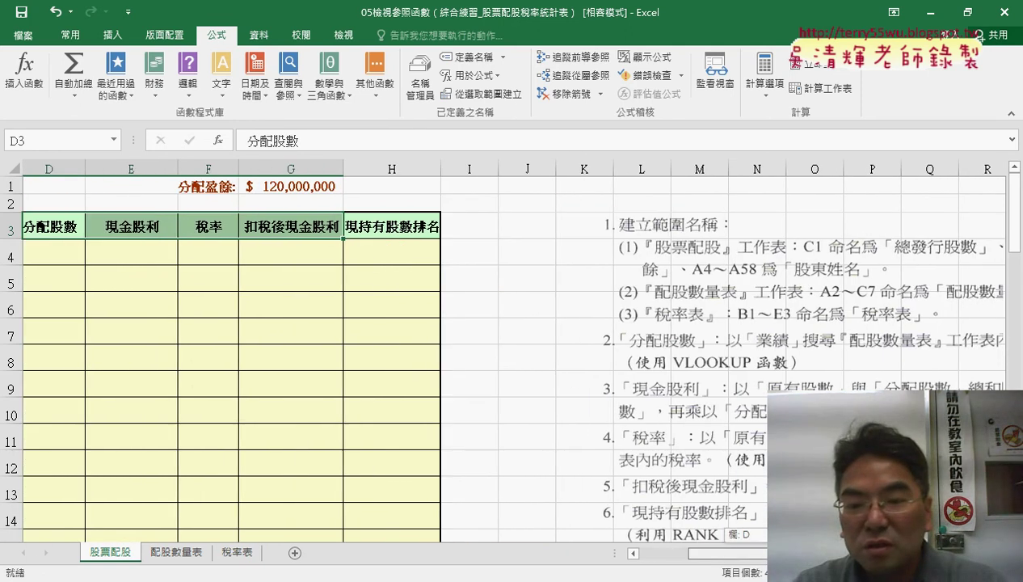
drag(677, 332, 542, 330)
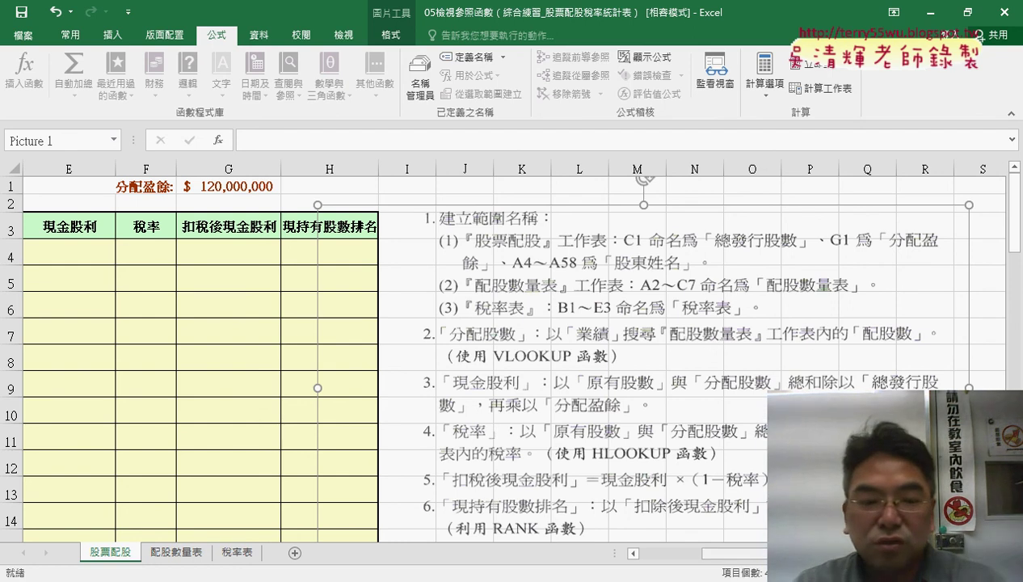
drag(814, 556, 751, 558)
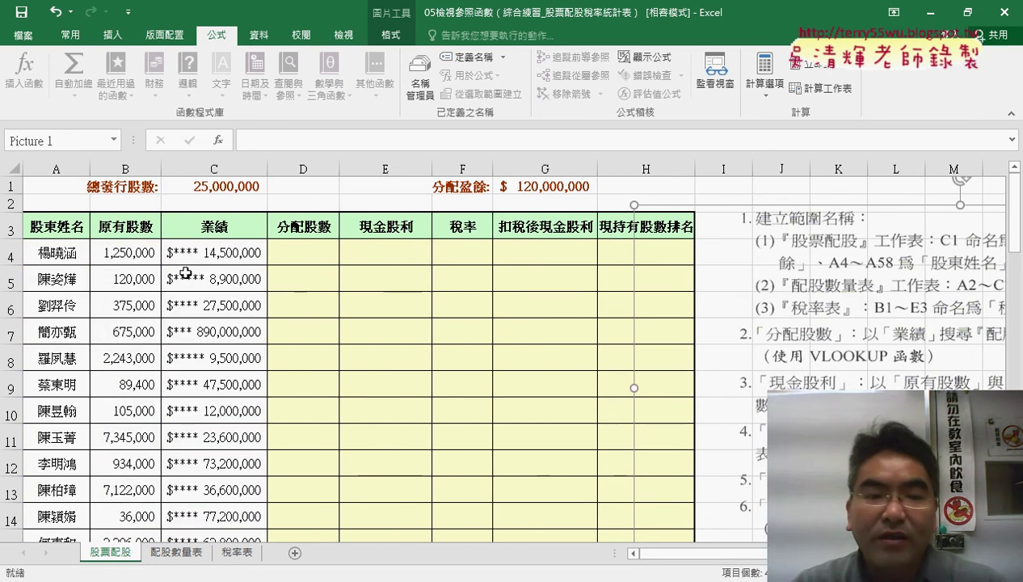
click(209, 253)
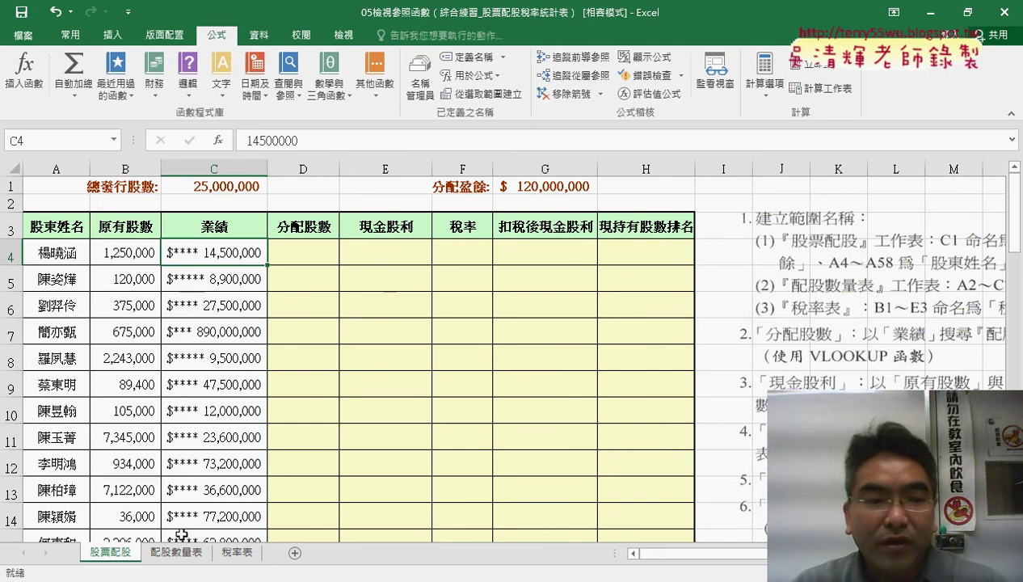
- Copy the 35,000 allocation from C4 of 配股數量表 into D4 of 股票配股
click(172, 553)
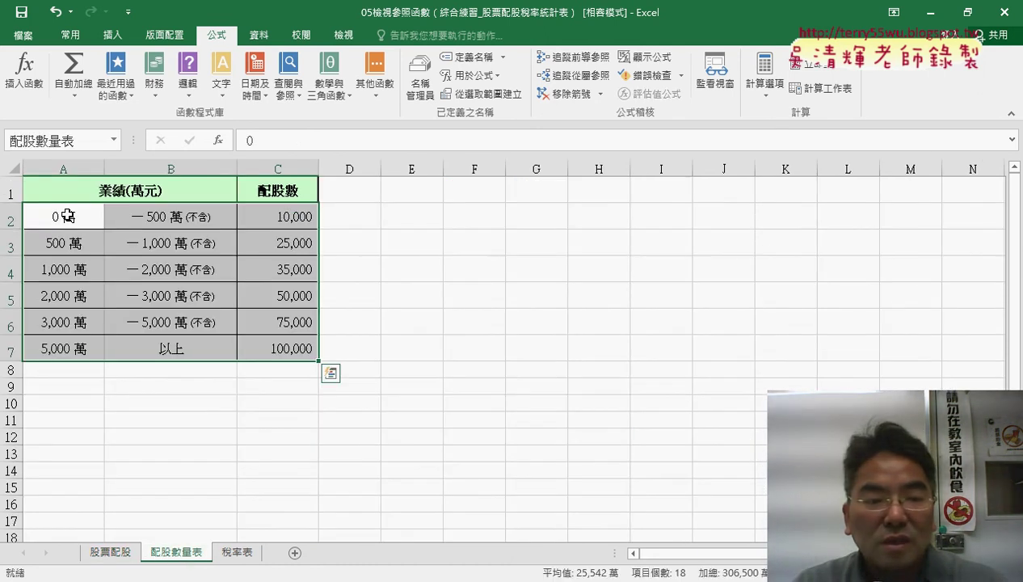
drag(58, 273, 164, 272)
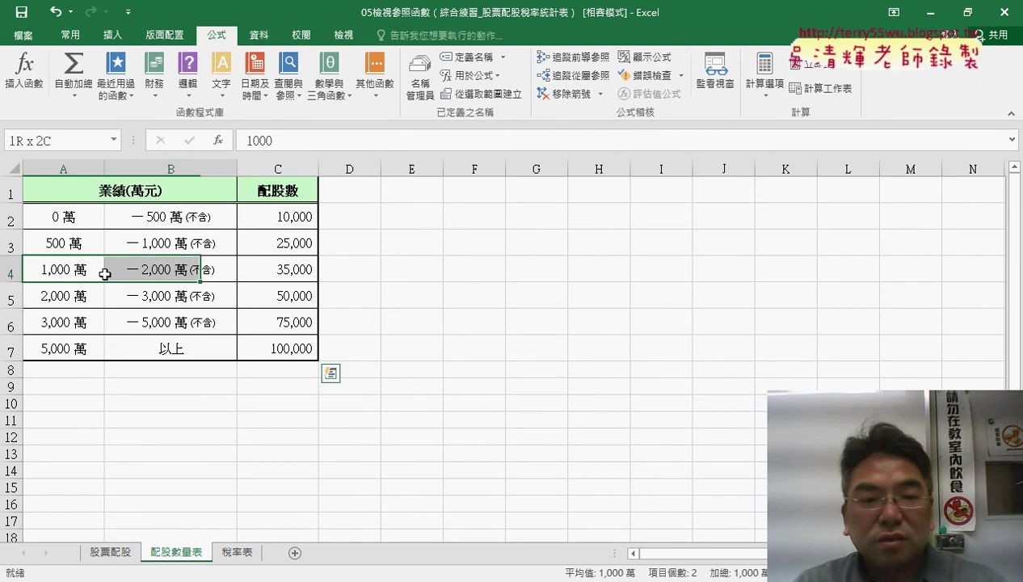
click(287, 275)
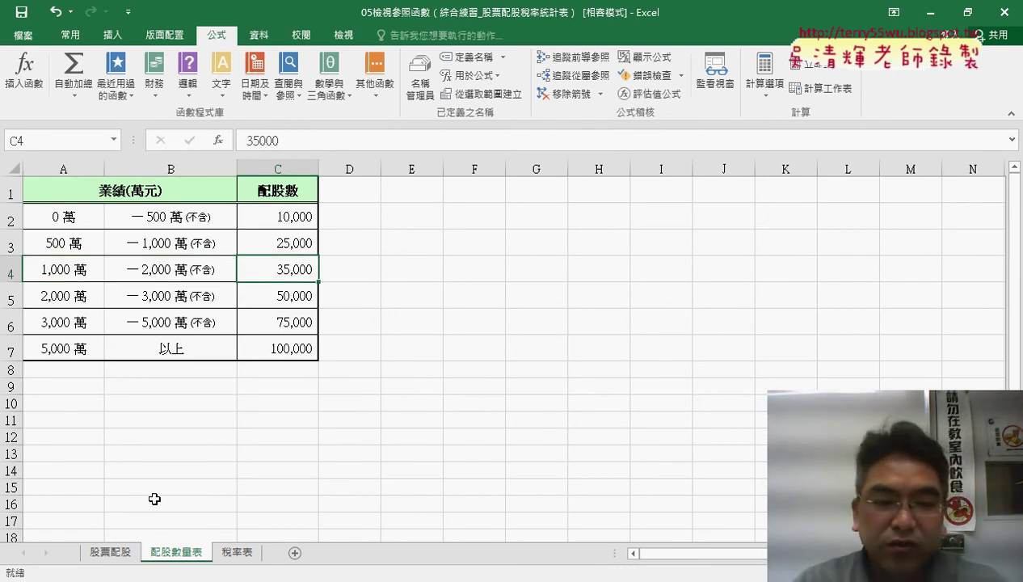
key(ctrl+c)
click(113, 552)
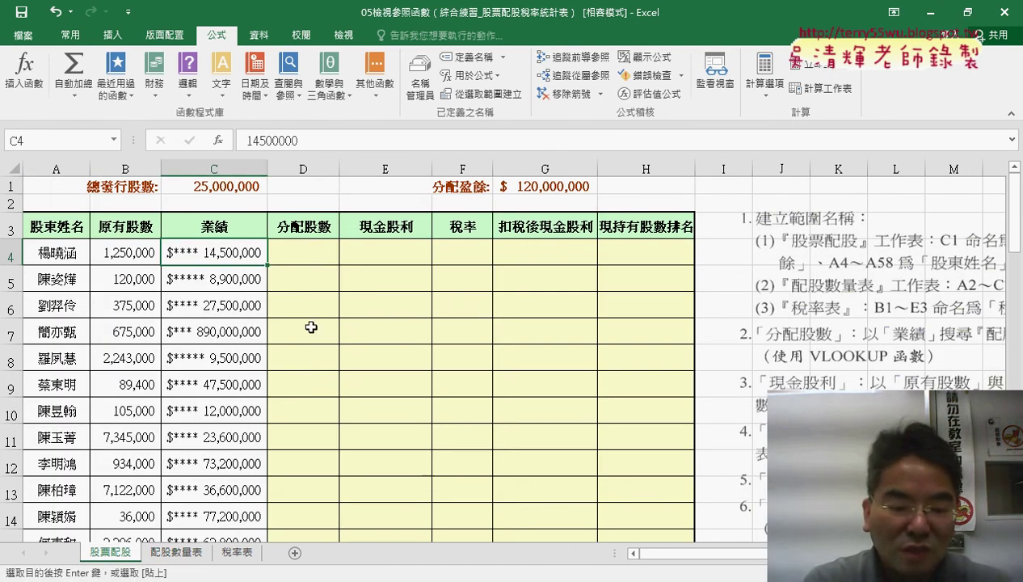
click(331, 253)
key(ctrl+v)
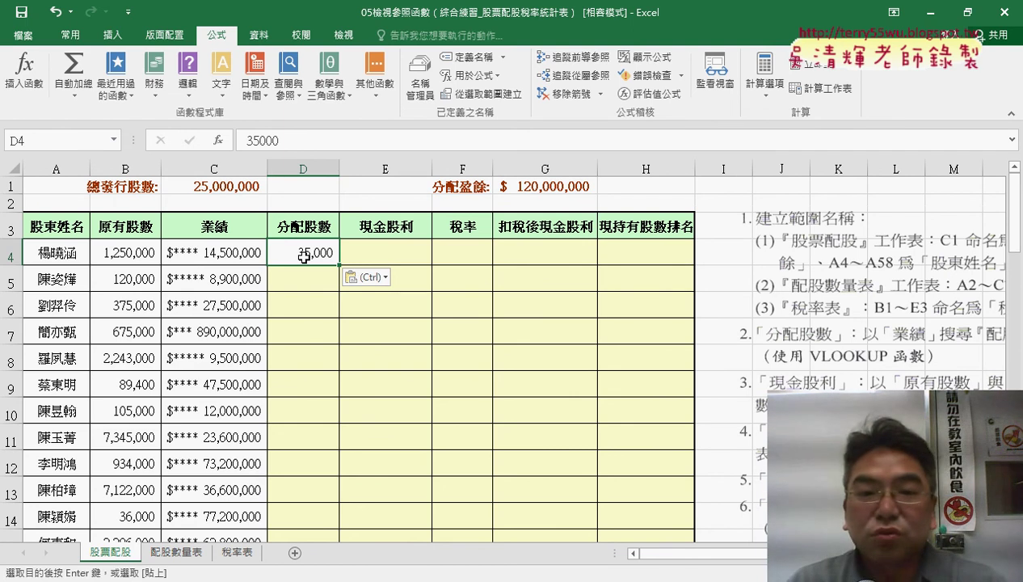
click(386, 254)
click(469, 252)
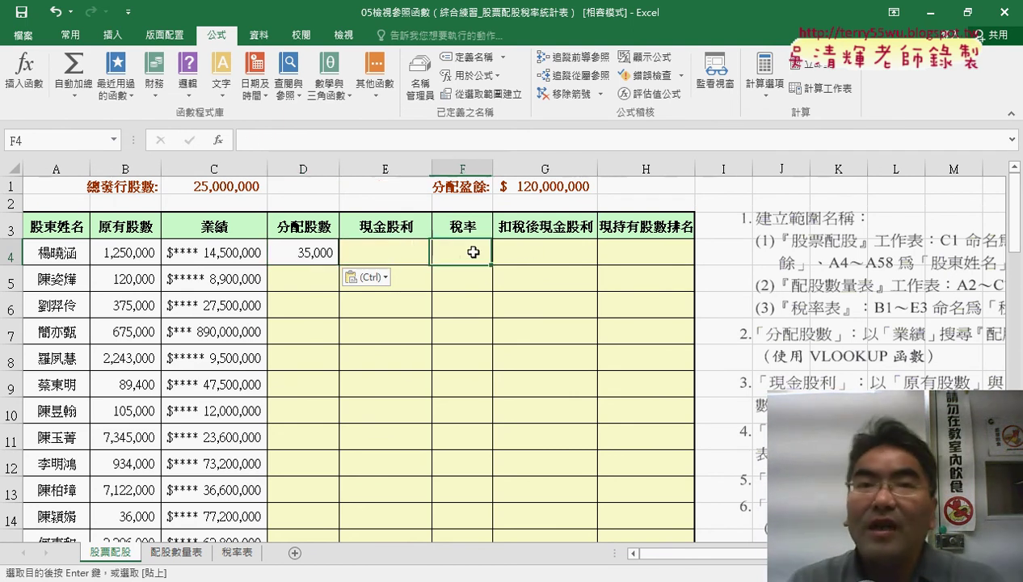
click(582, 252)
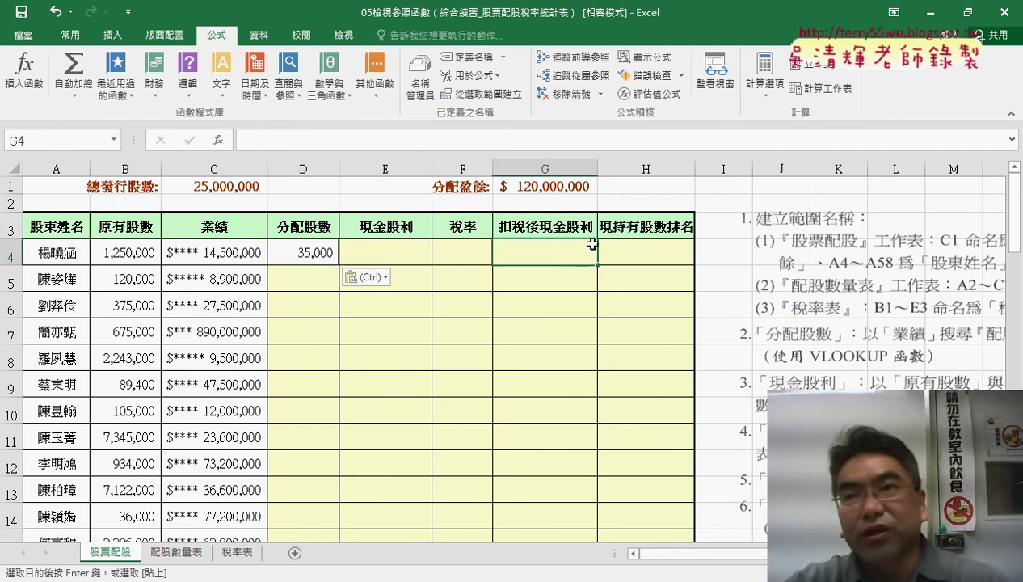